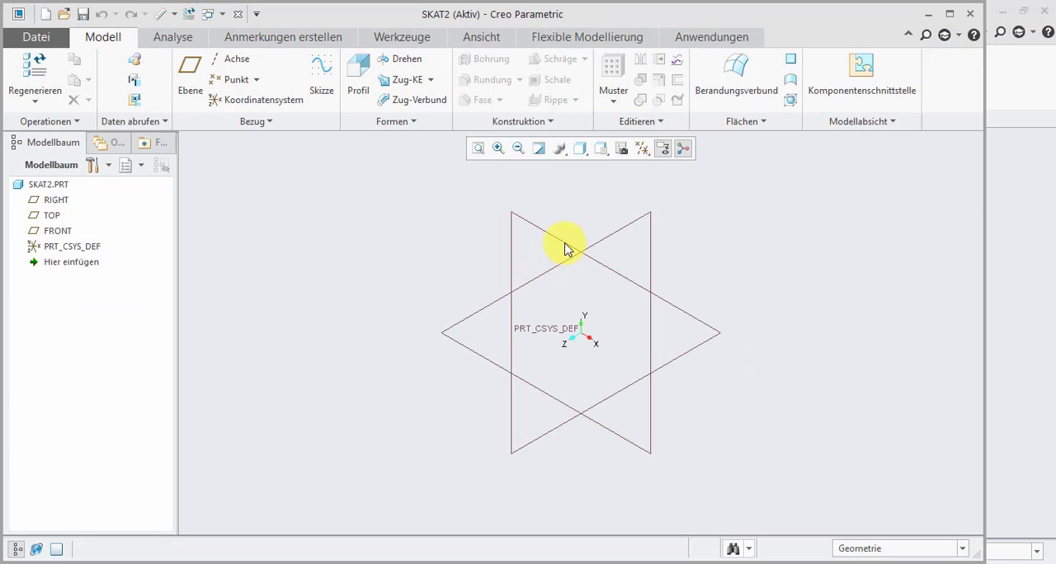
- Start a sketch on the FRONT plane and orient the view parallel to the sketch plane
left_click(566, 246)
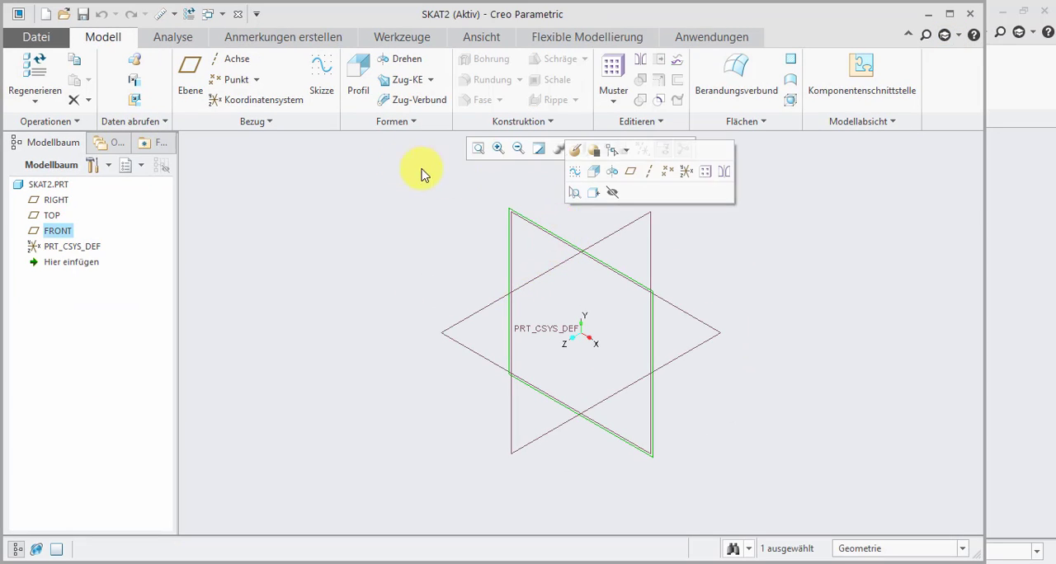
left_click(575, 173)
left_click(620, 148)
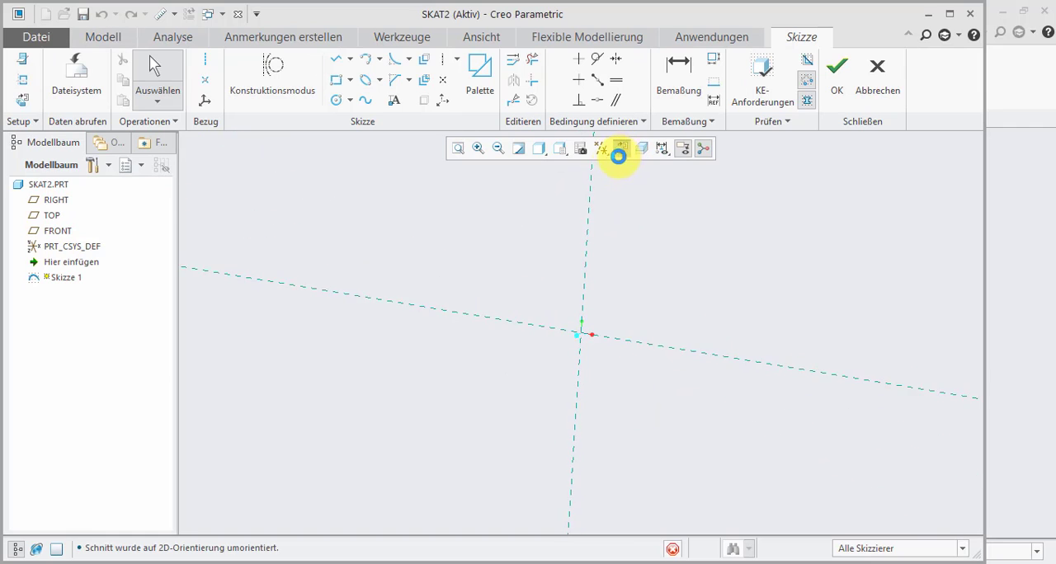
- Draw a vertical line about 157 long and a slanted line about 50° from it, meeting at the origin in a V
left_click(335, 59)
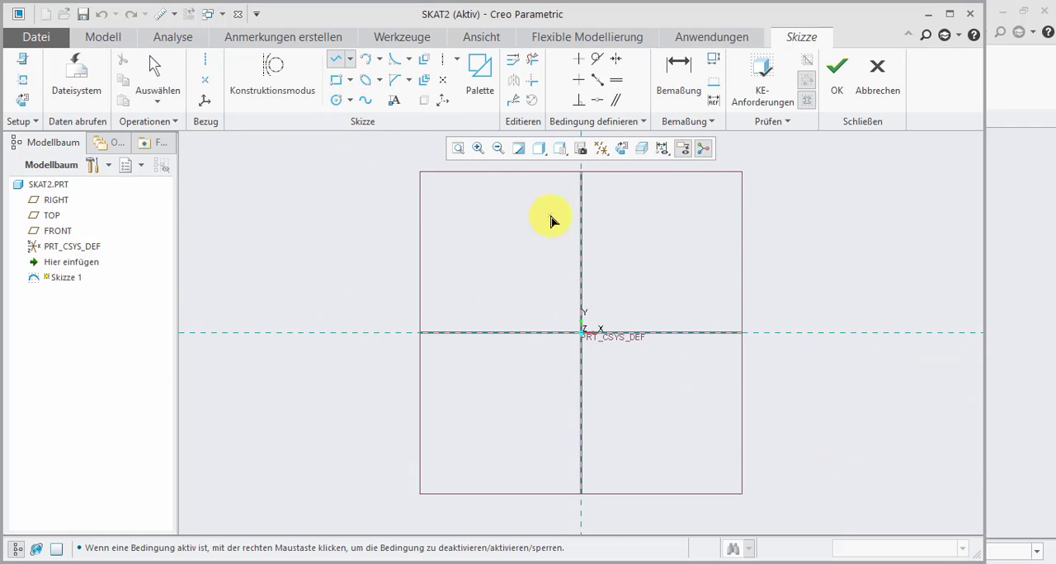
left_click(580, 240)
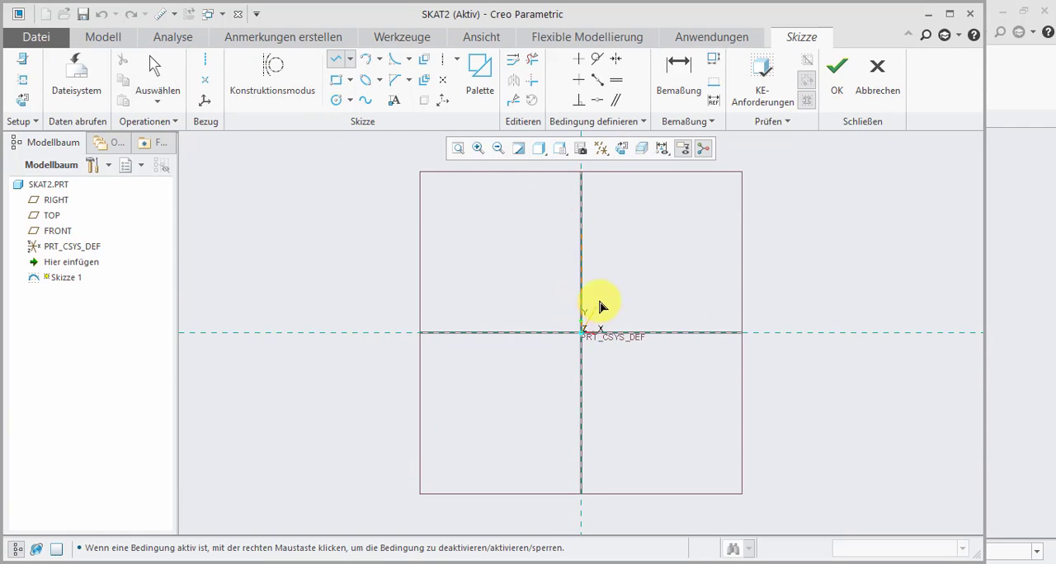
left_click(663, 264)
left_click(156, 72)
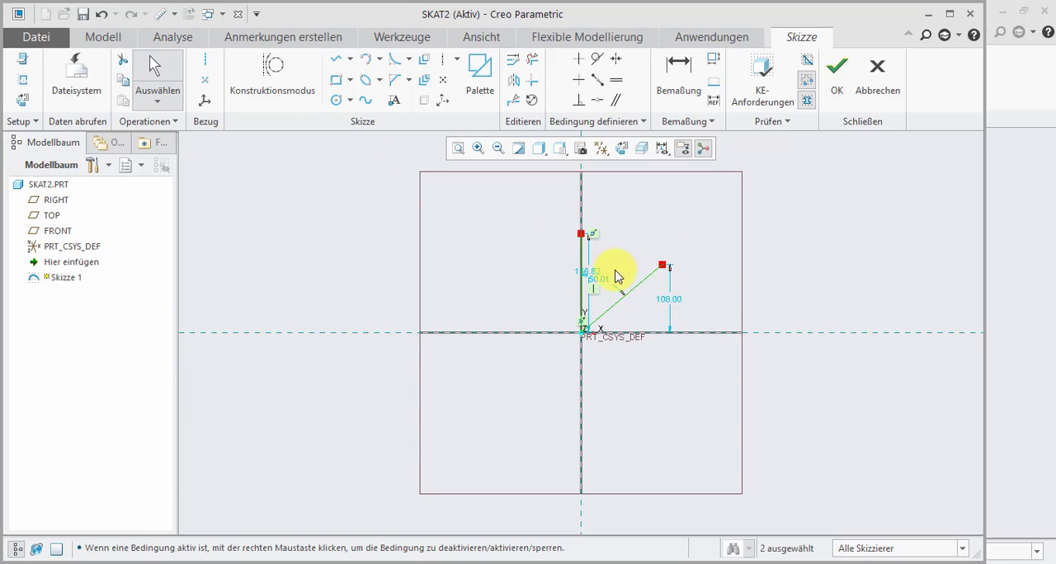
- Move the vertical line's length dimension clear of the line and set the length to 100
scroll(615, 276, "up", 2)
left_click_drag(570, 269, 494, 273)
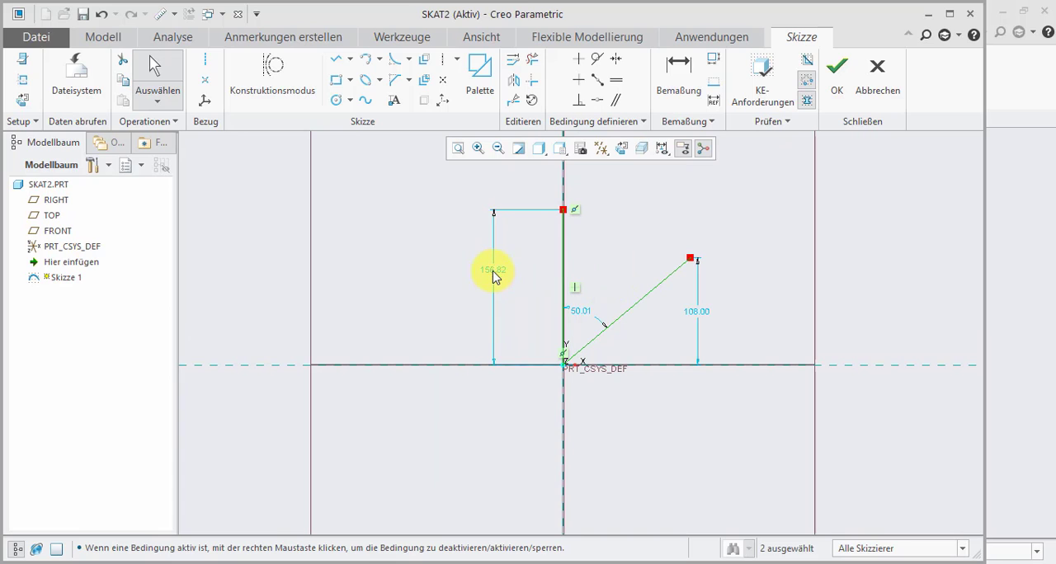
double_click(493, 270)
type("1")
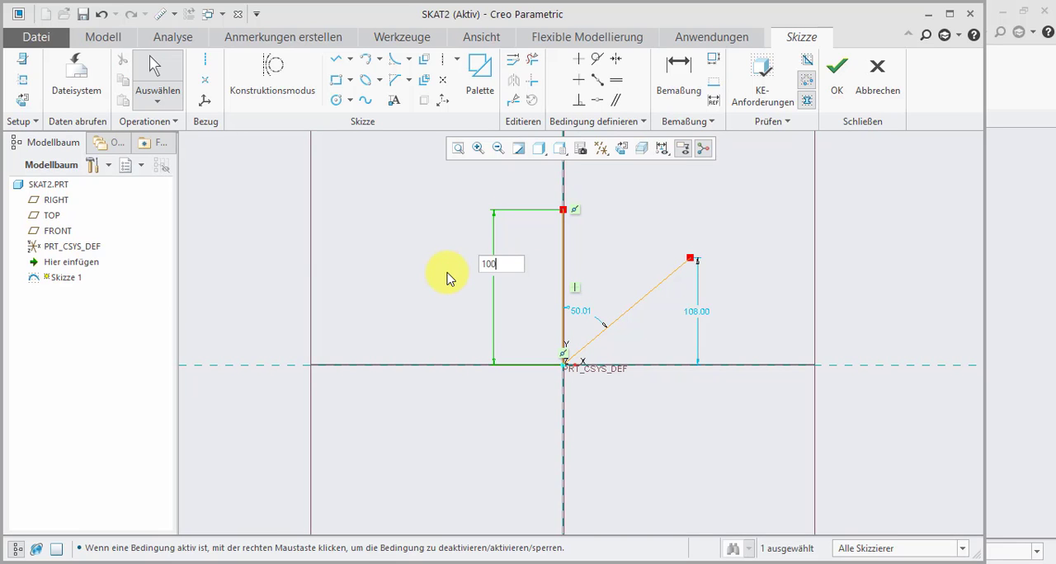
type("00")
key("Return")
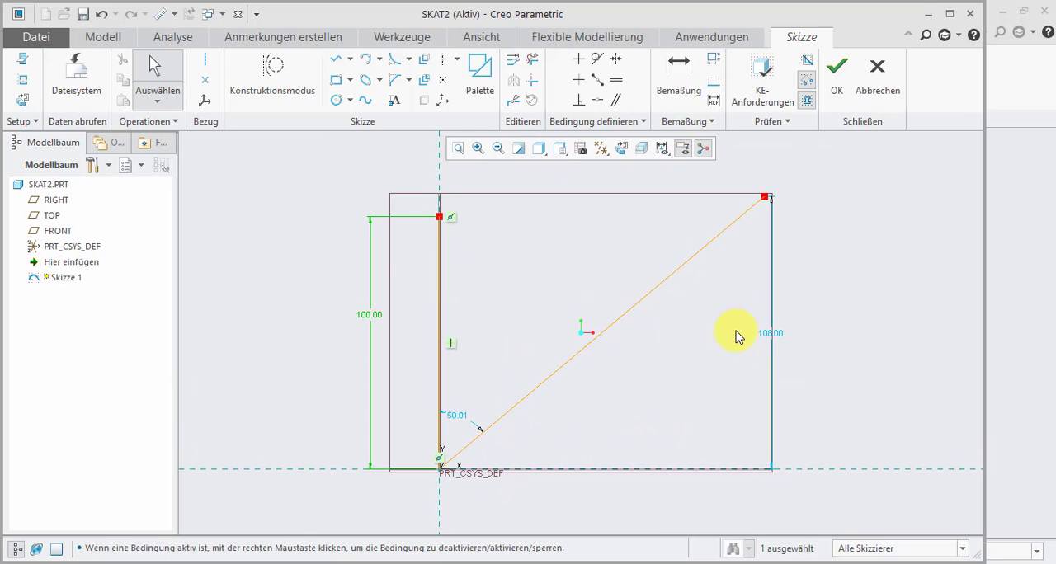
- Set the angle between the two lines to 45° and the height of the slanted line's free end to 80
double_click(456, 415)
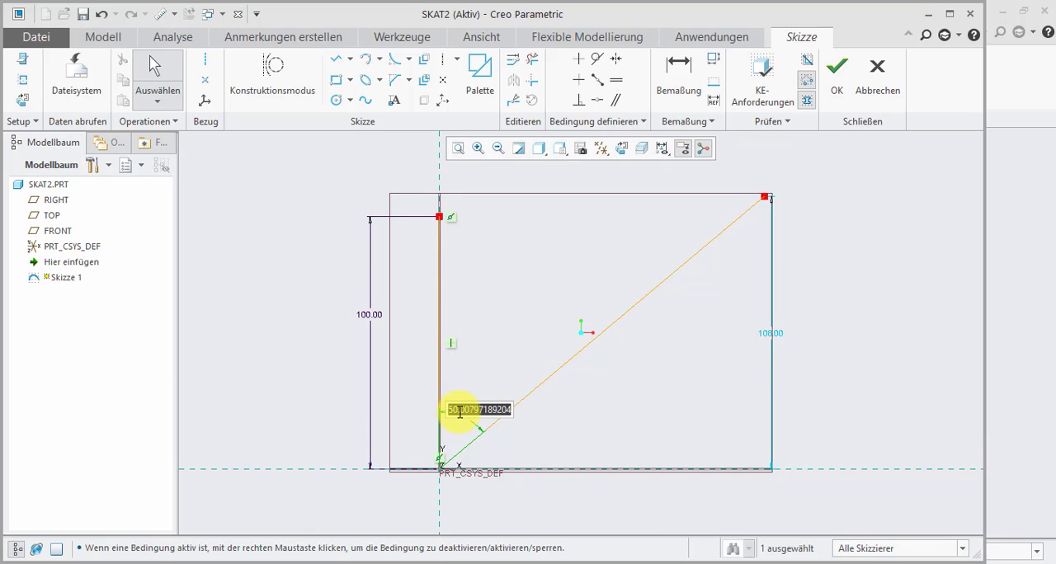
type("45")
key("Return")
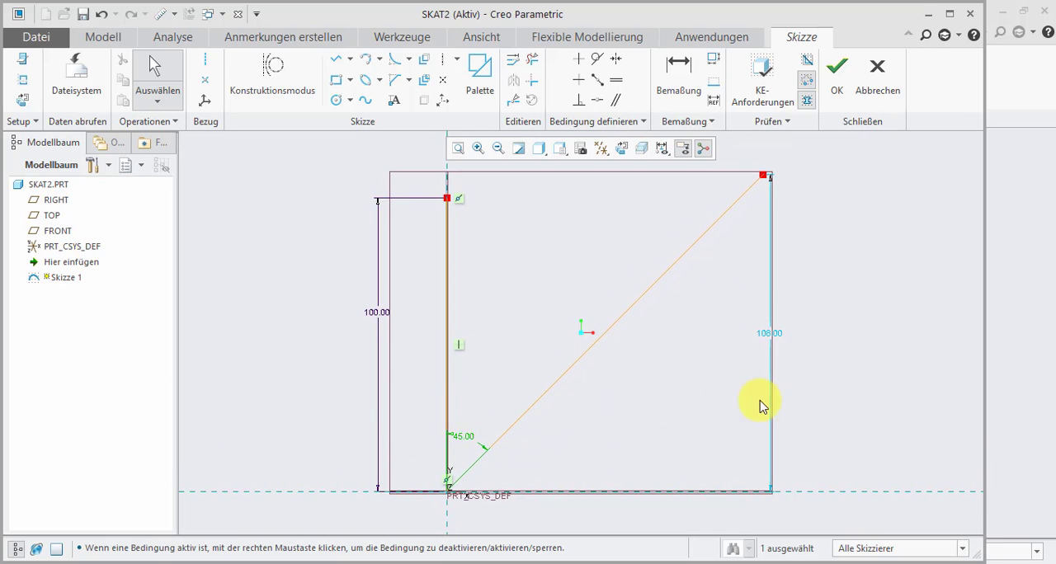
double_click(760, 339)
type("80")
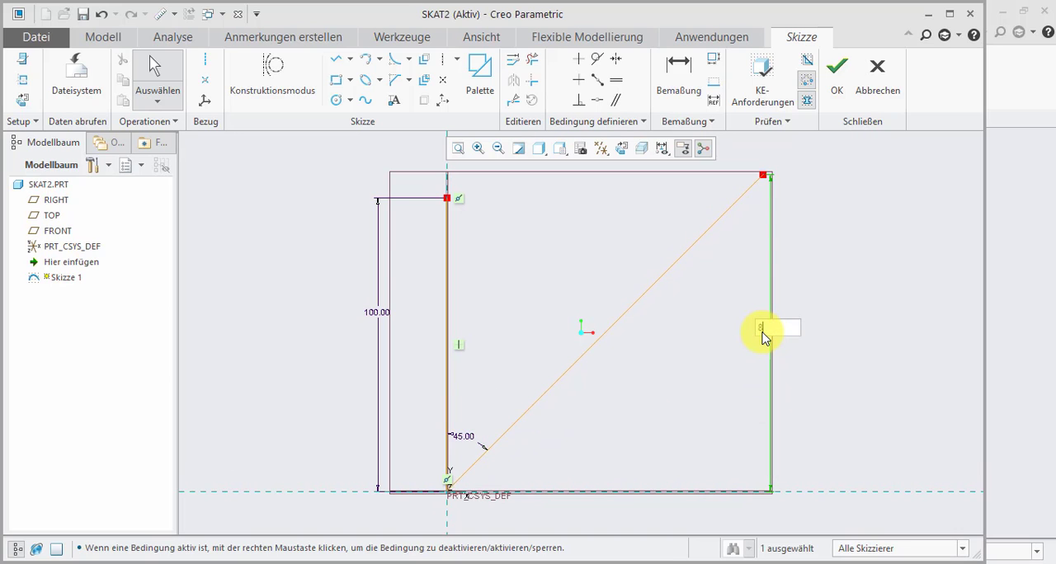
key("Return")
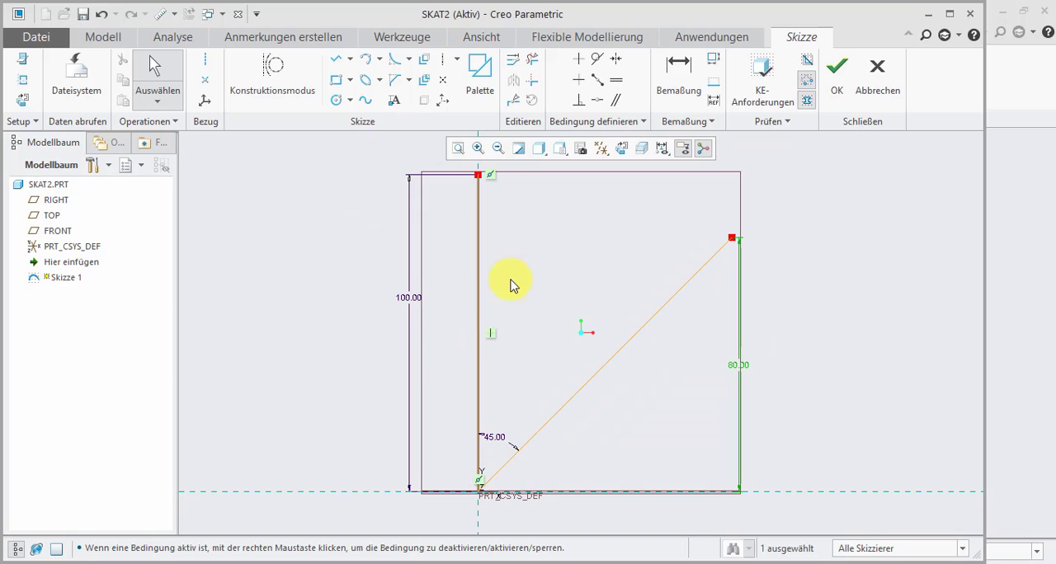
- Round the corner between the two lines with a circular fillet of about 4 radius
left_click(394, 61)
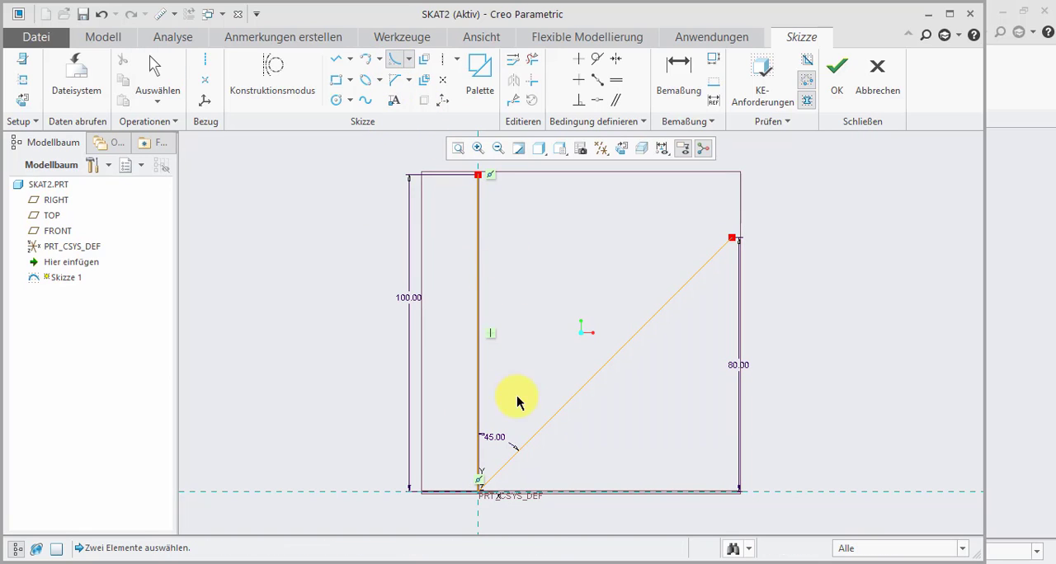
left_click(495, 467)
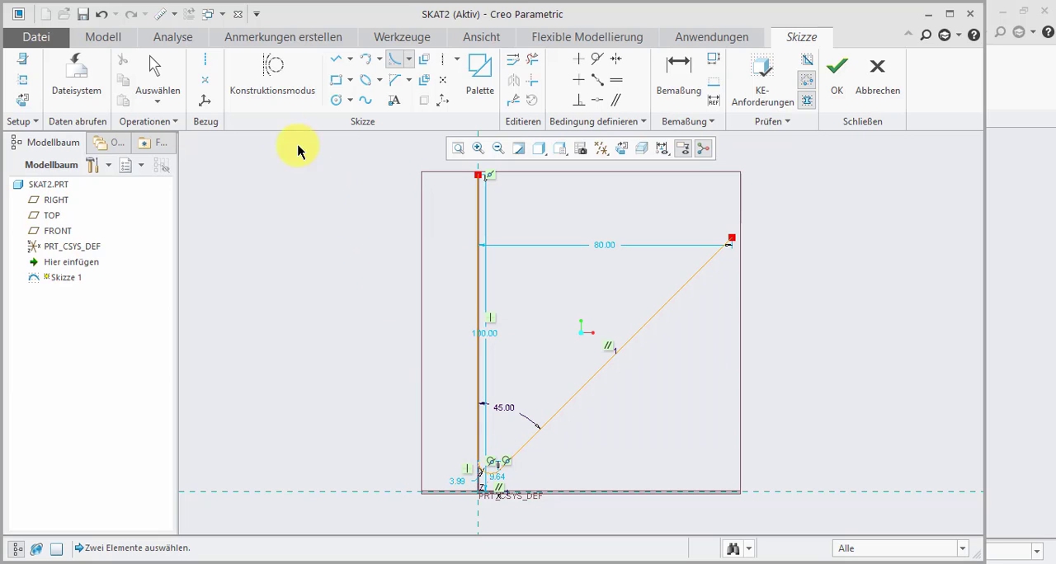
left_click(173, 77)
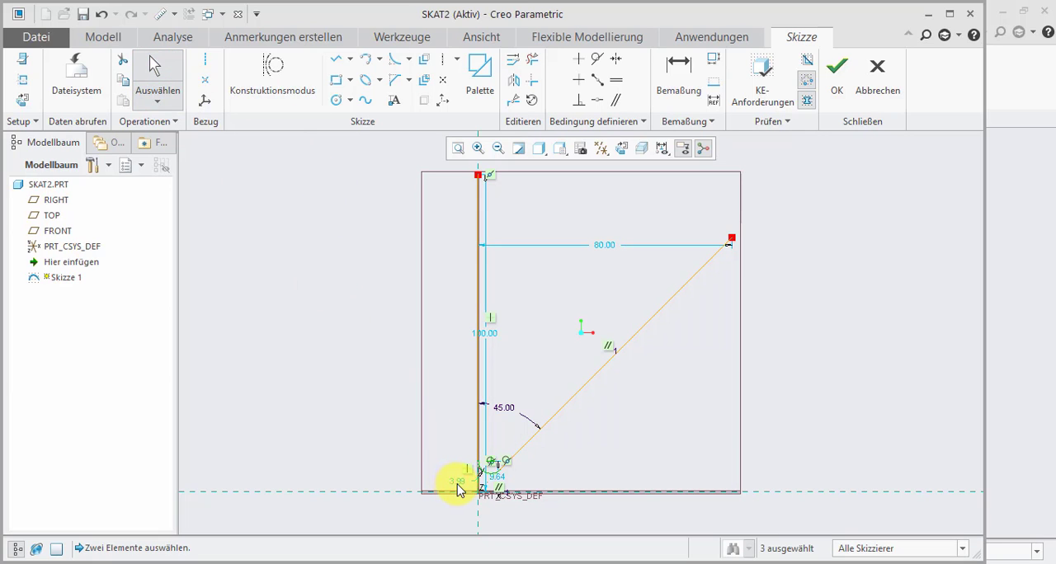
- Place the fillet centre's height dimension beside the profile and set it to 15 above the horizontal reference
scroll(459, 489, "up", 3)
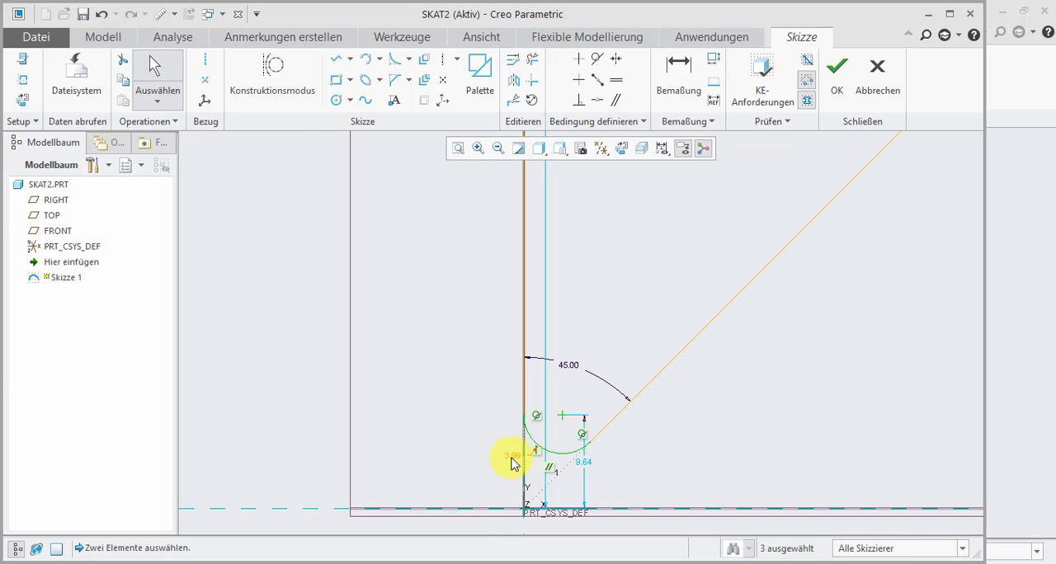
left_click_drag(591, 467, 436, 455)
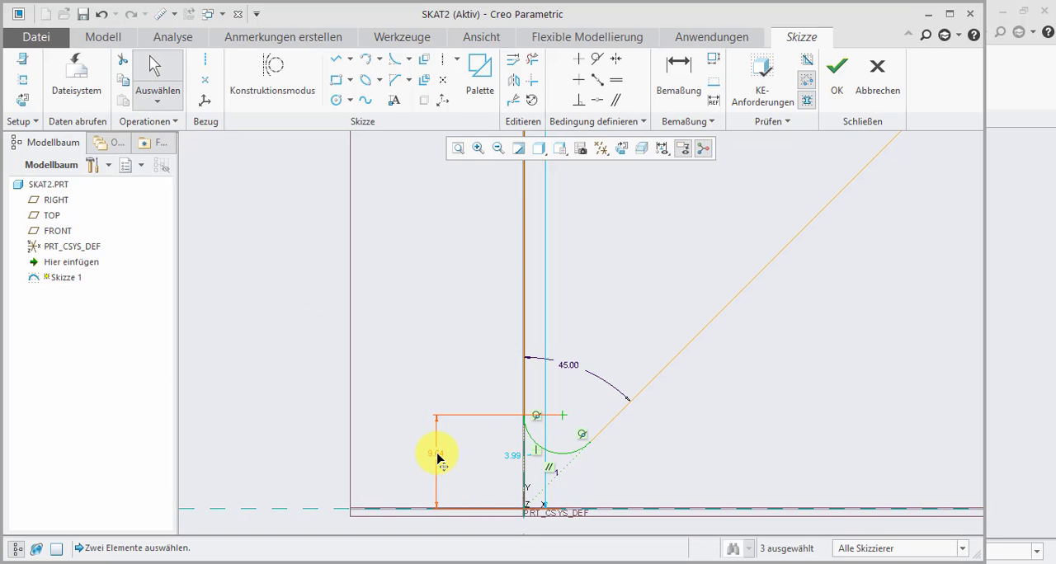
type("1")
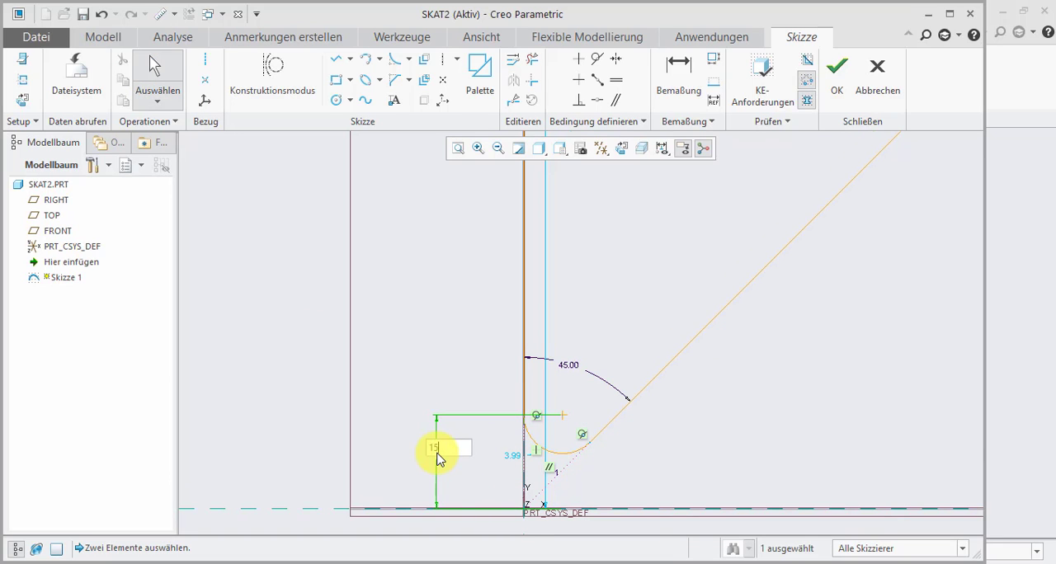
type("5")
key("Return")
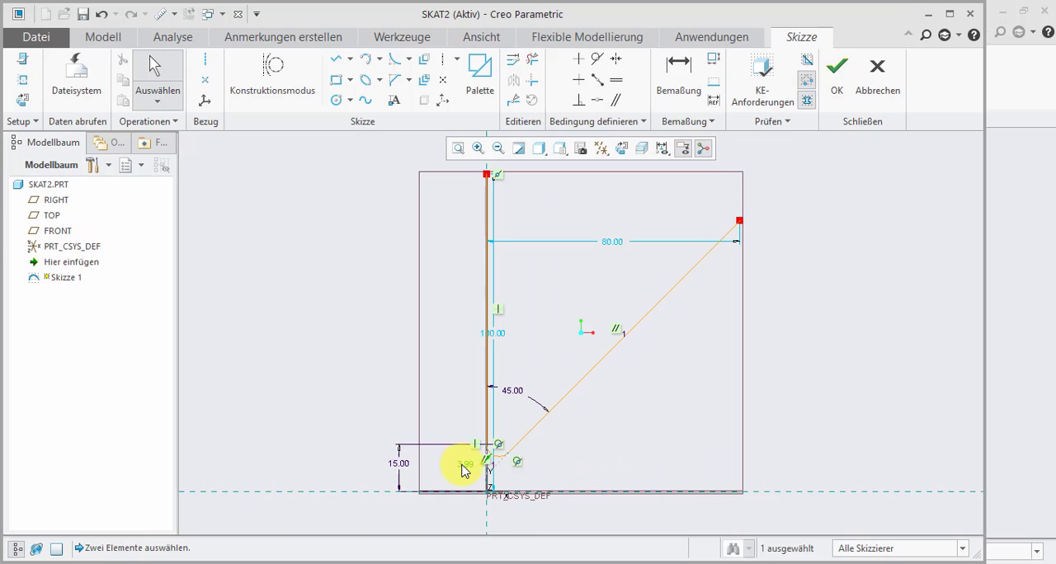
- Set the fillet's radius to 15 and finish the sketch
double_click(463, 471)
type("15")
key("Return")
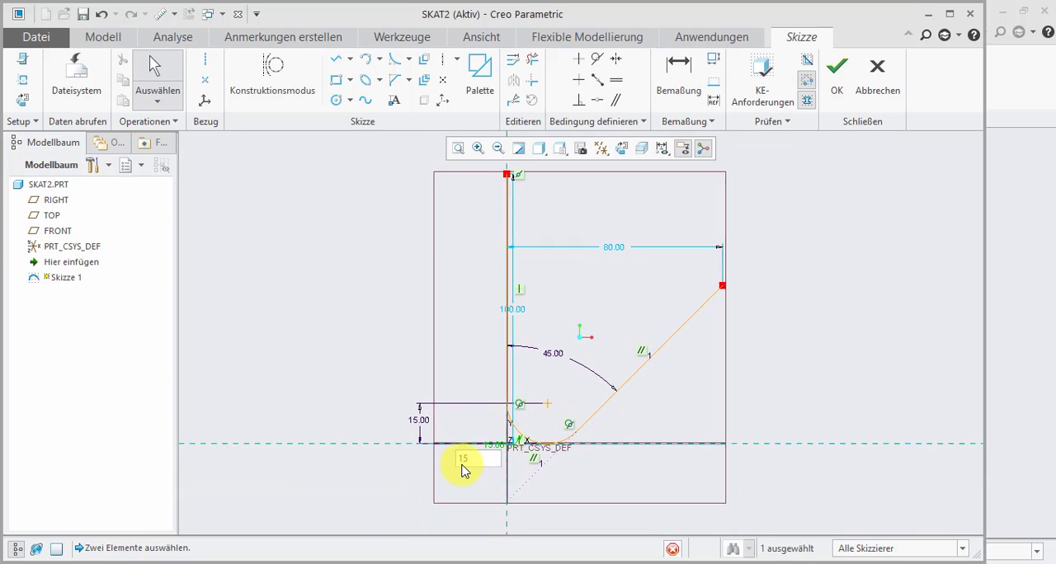
scroll(569, 429, "up", 5)
scroll(437, 456, "down", 5)
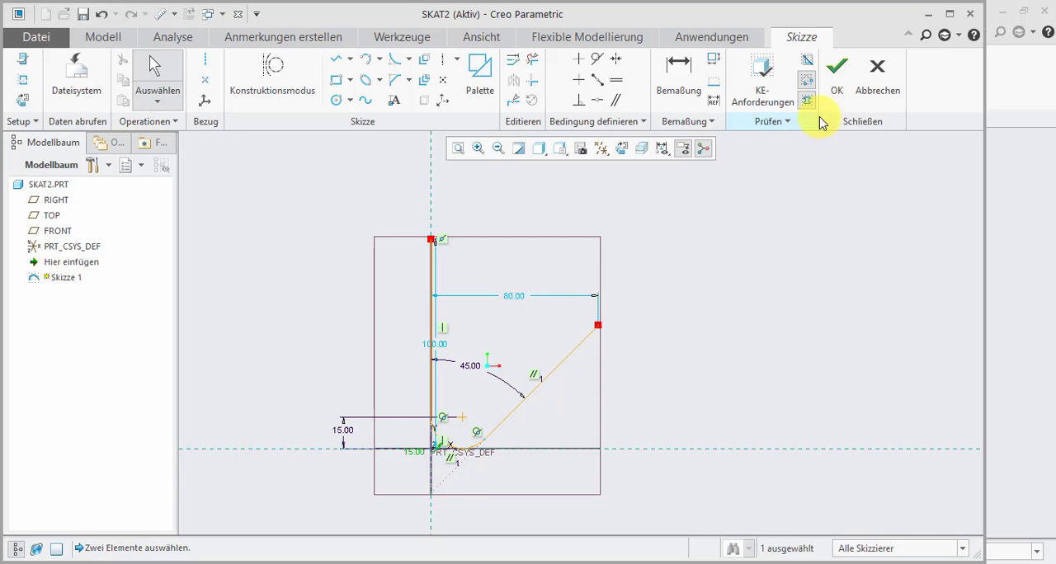
left_click(837, 86)
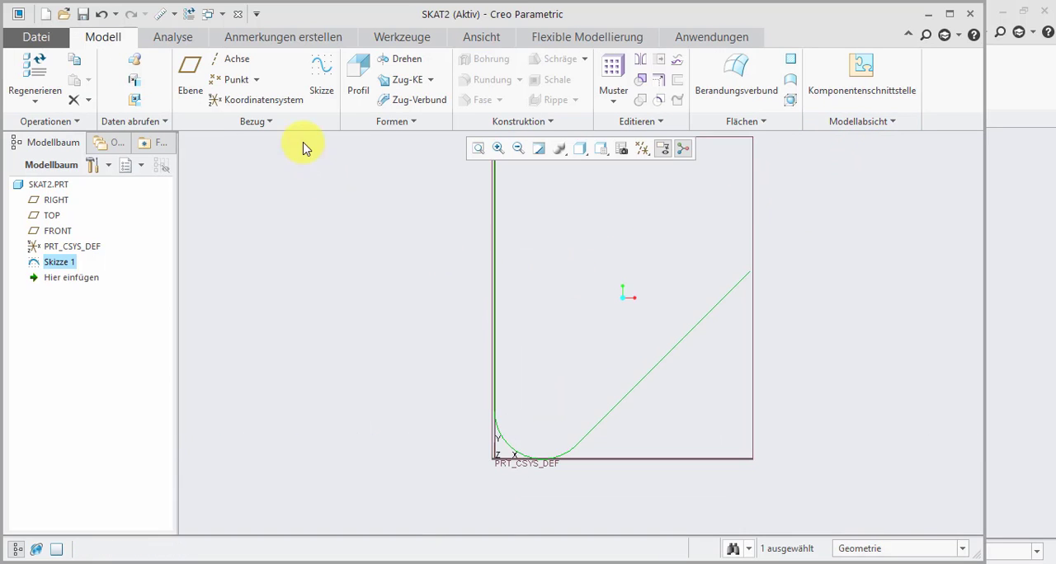
- Extrude the open sketch as a thickened solid with a wall thickness of 3
left_click(358, 93)
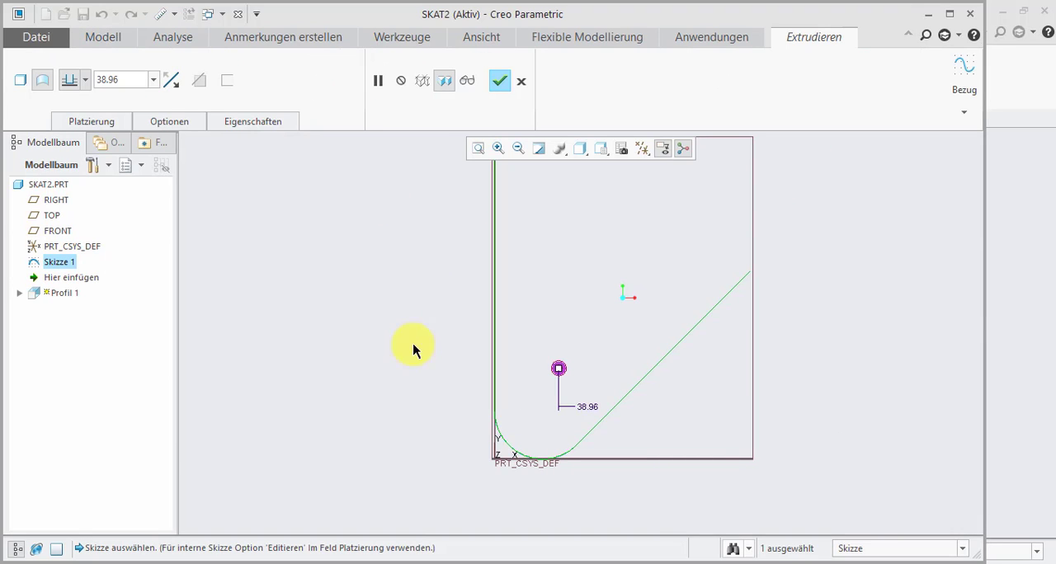
left_click(23, 81)
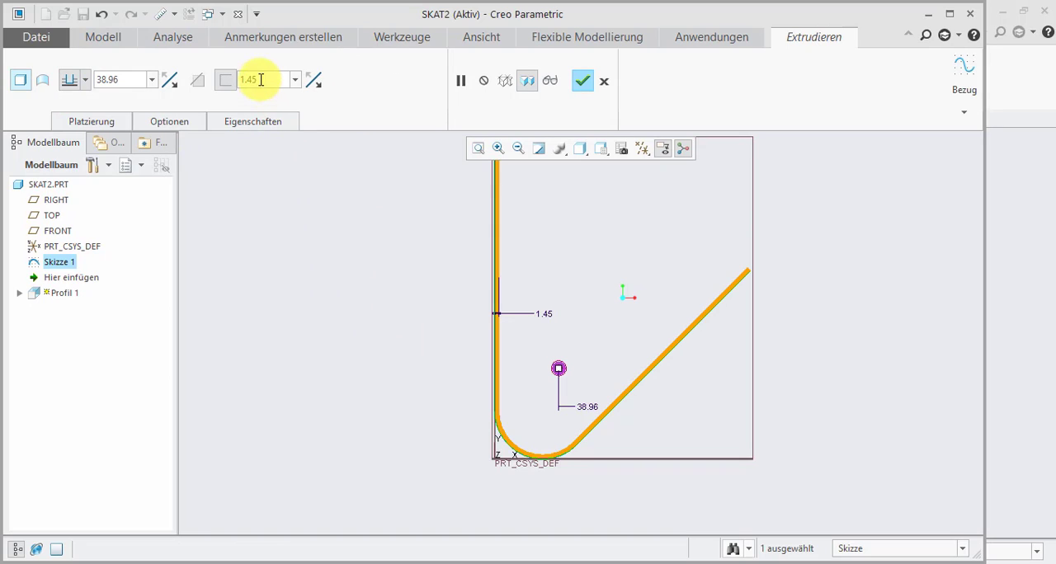
type("3")
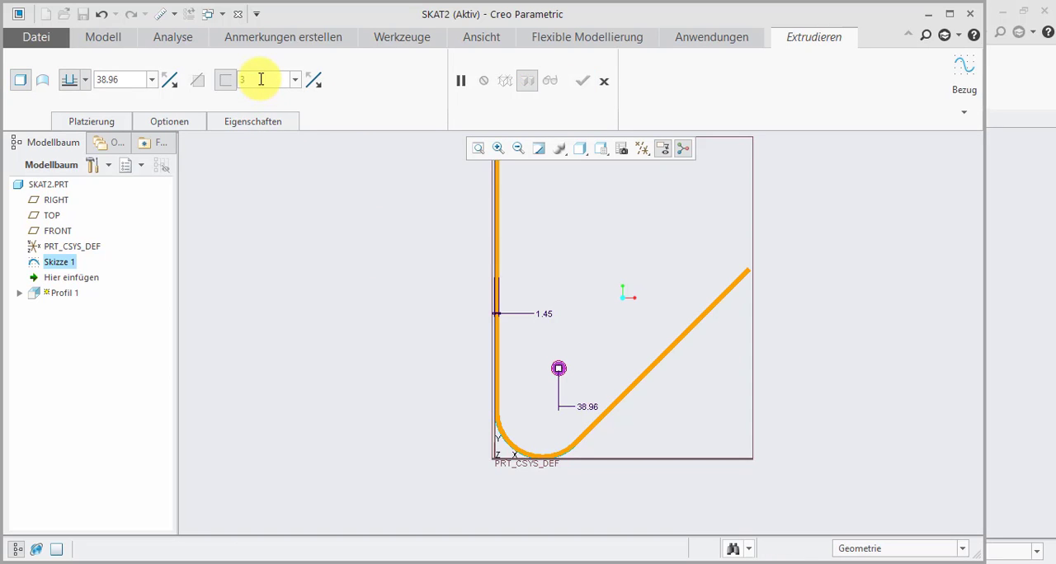
key("Return")
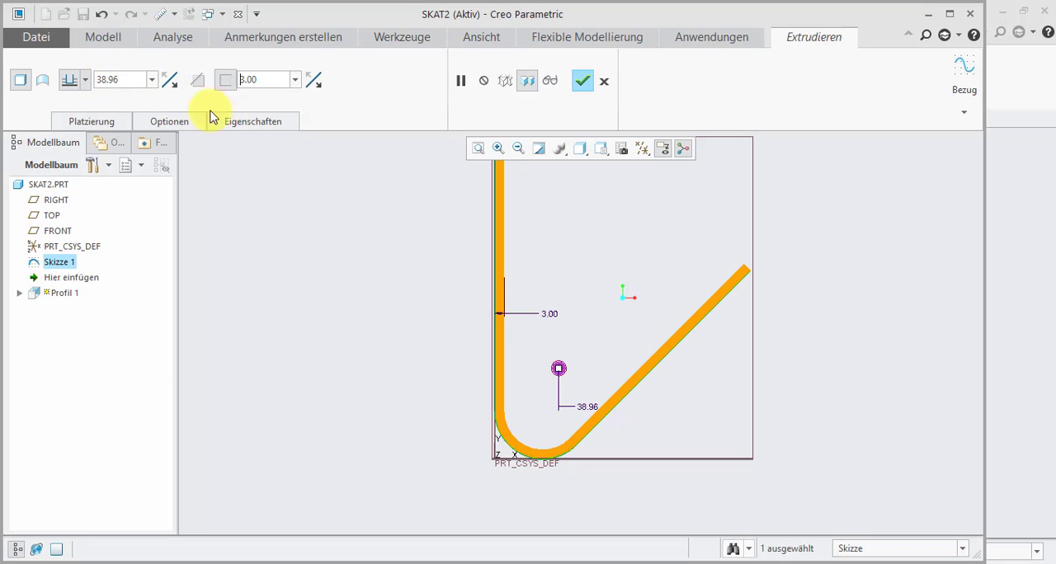
- Set the extrusion depth to 160 and show the part in the default 3D orientation
scroll(399, 419, "up", 1)
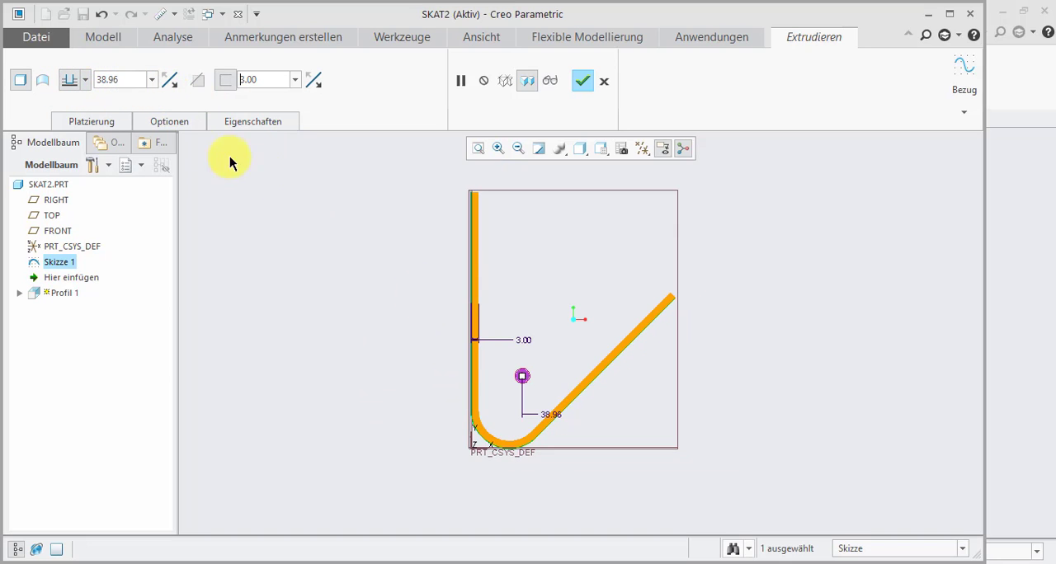
left_click(119, 80)
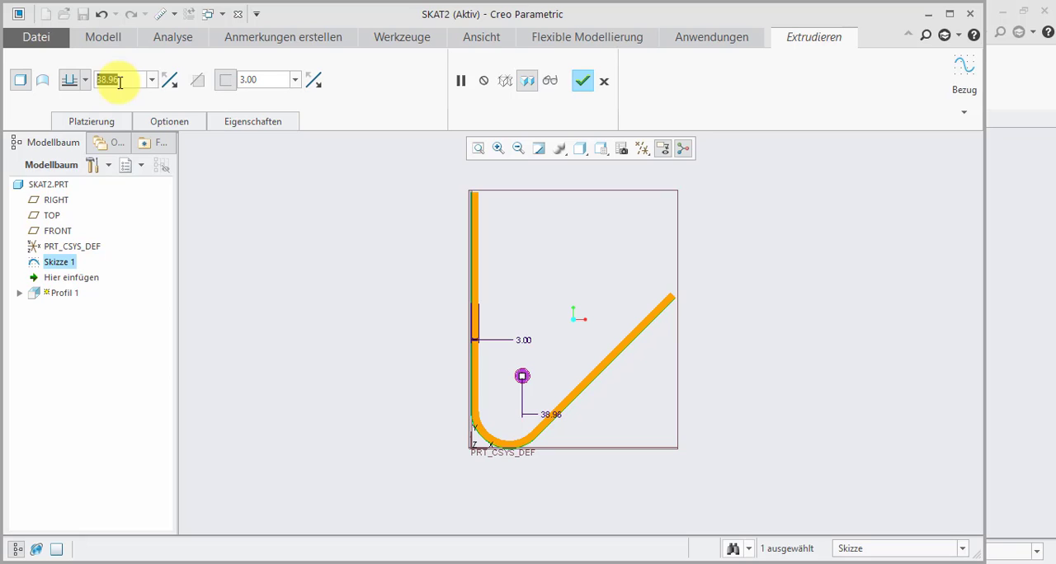
type("1")
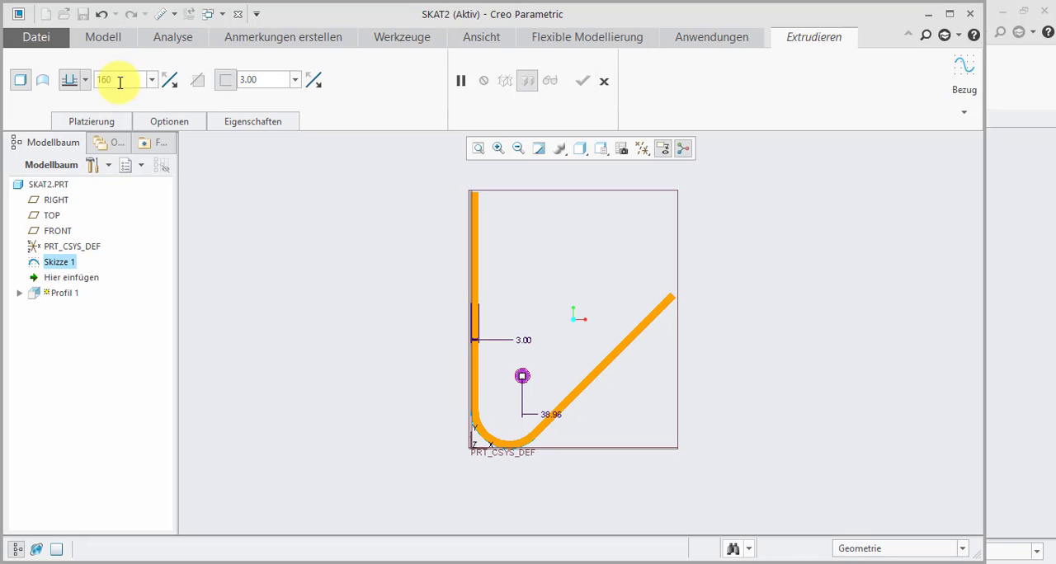
type("60")
key("Return")
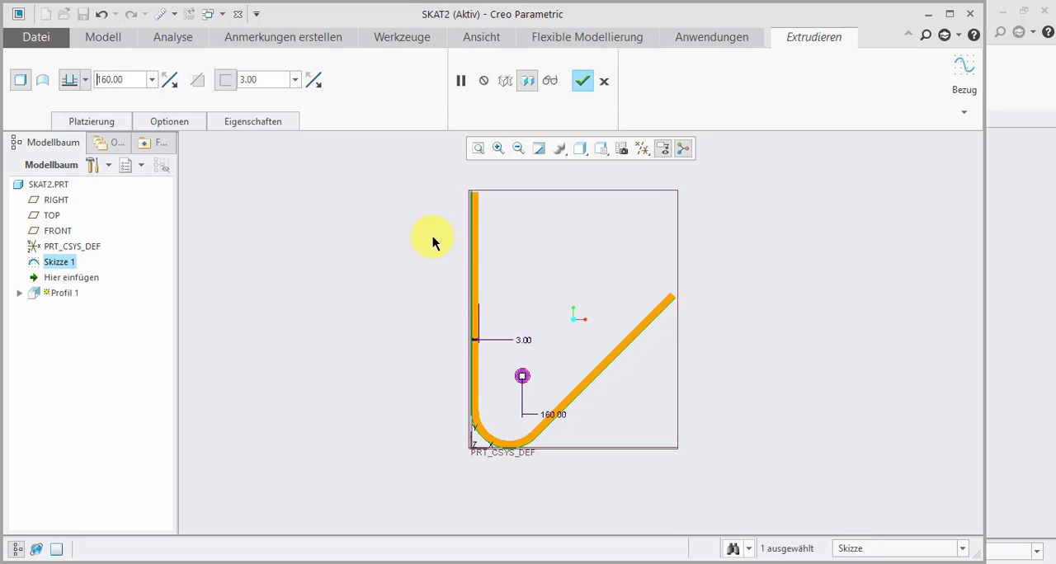
key("ctrl+d")
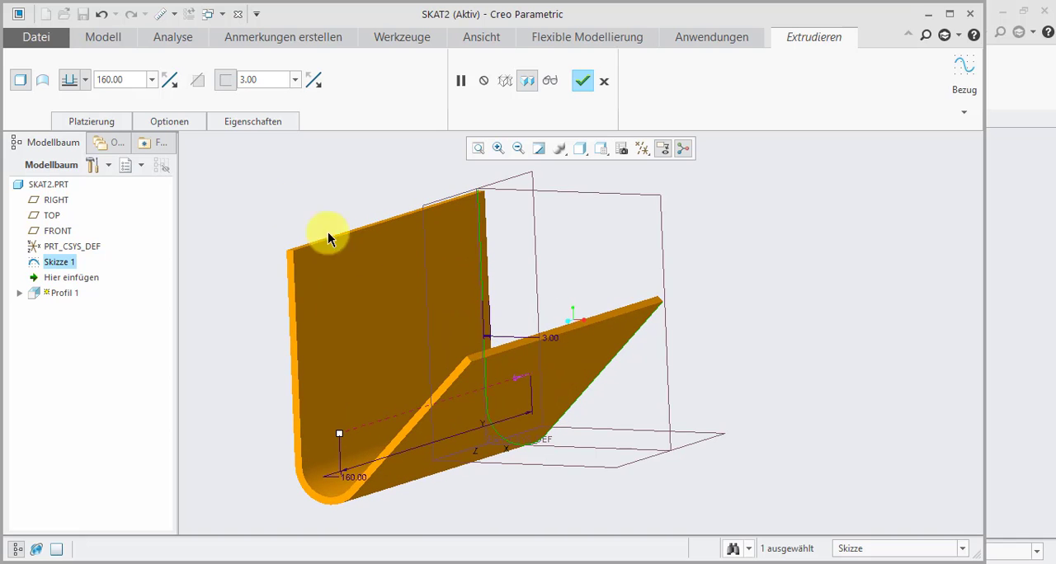
- Make the extrusion symmetric about the sketch plane and complete the feature
left_click(85, 81)
left_click(71, 130)
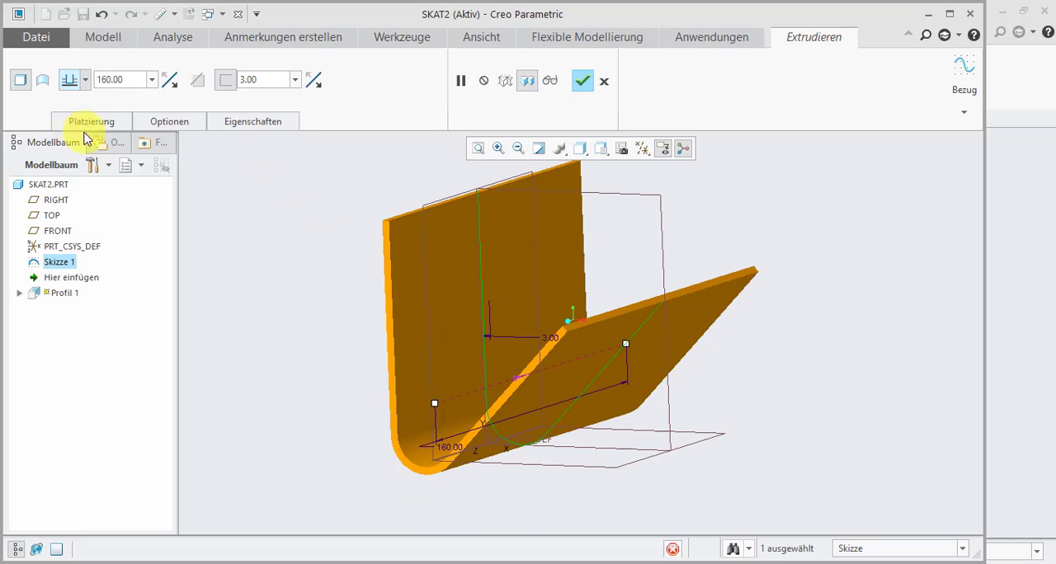
scroll(462, 322, "down", 3)
scroll(475, 337, "up", 3)
mouse_move(474, 335)
middle_mouse_down()
mouse_move(449, 337)
mouse_move(471, 330)
middle_mouse_up()
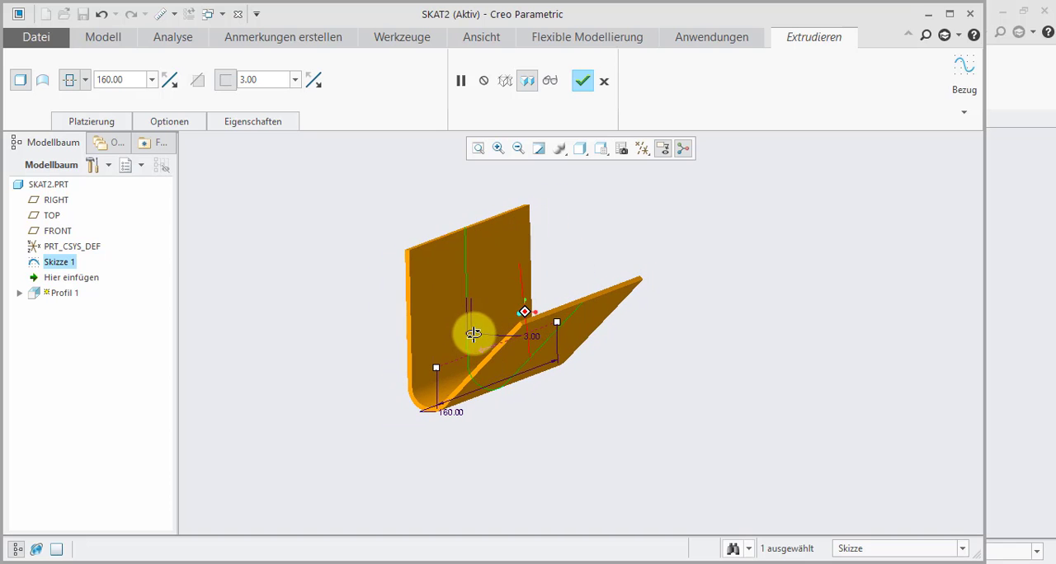
left_click(582, 80)
left_click(685, 312)
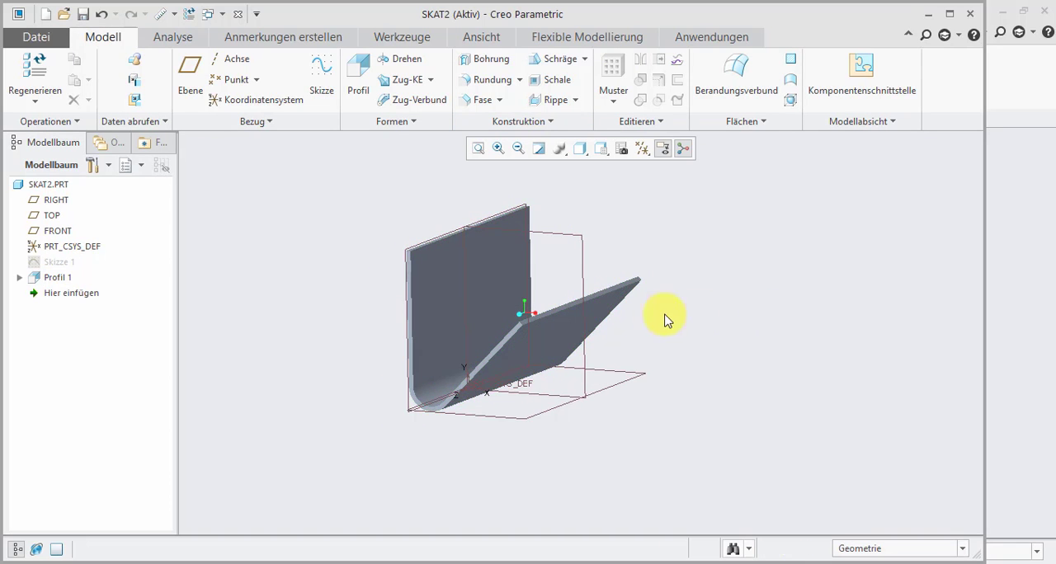
- Start a hole on the vertical wall's inner face, with the wall's upper edge and the FRONT plane as offset references
middle_click_drag(666, 318, 446, 311)
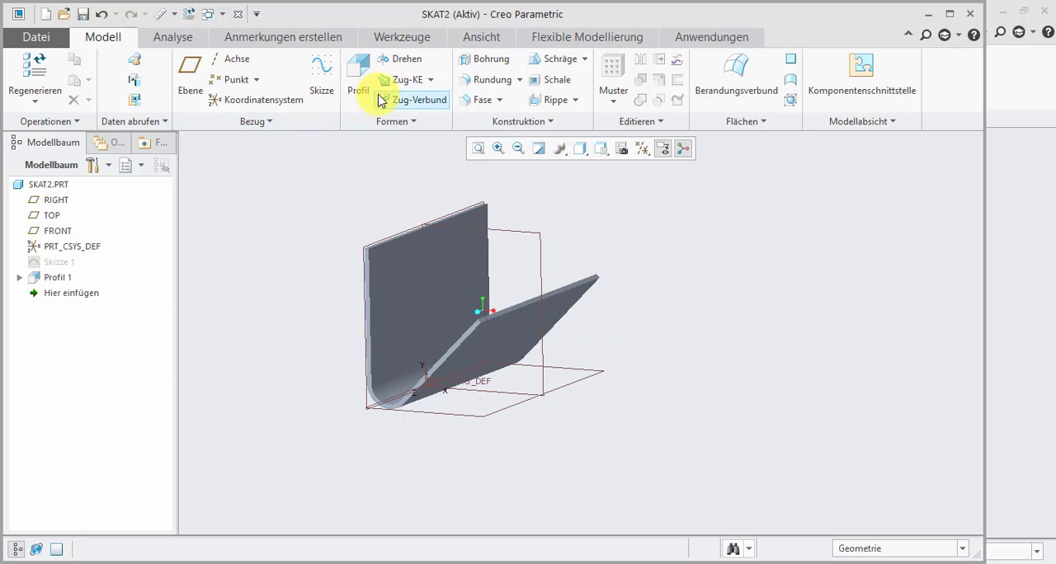
left_click(474, 62)
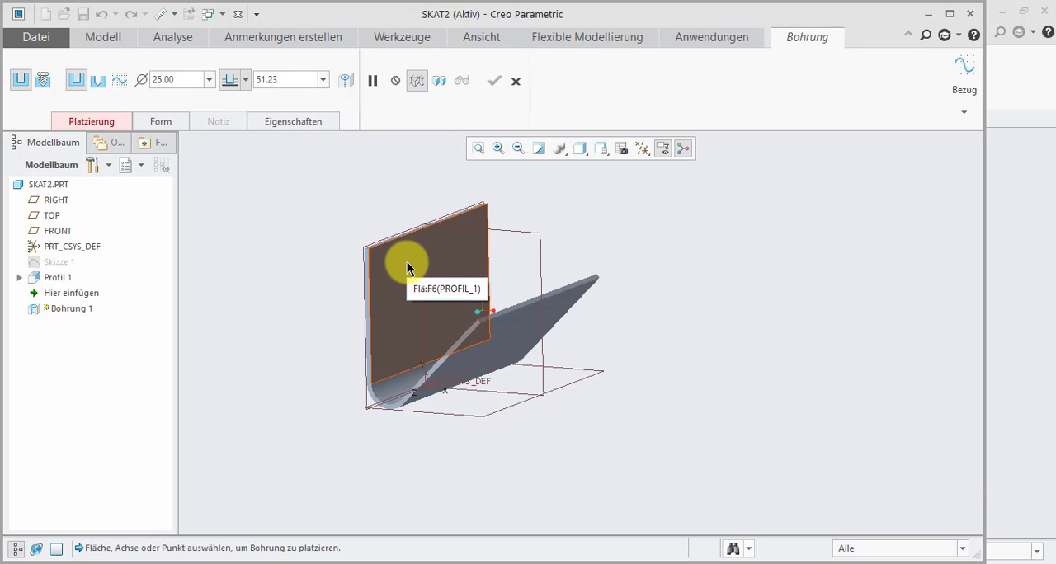
left_click(406, 261)
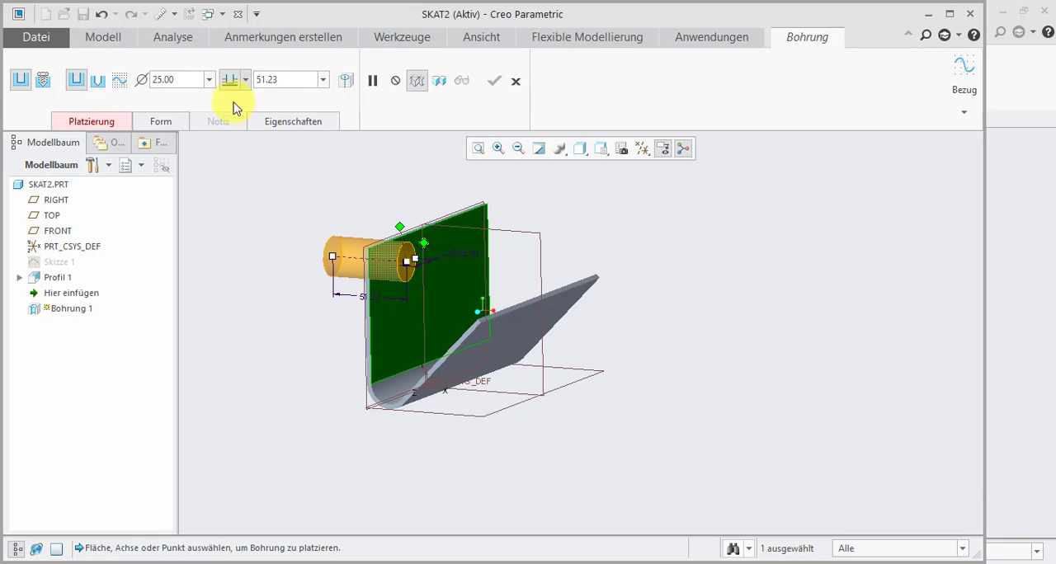
left_click(106, 123)
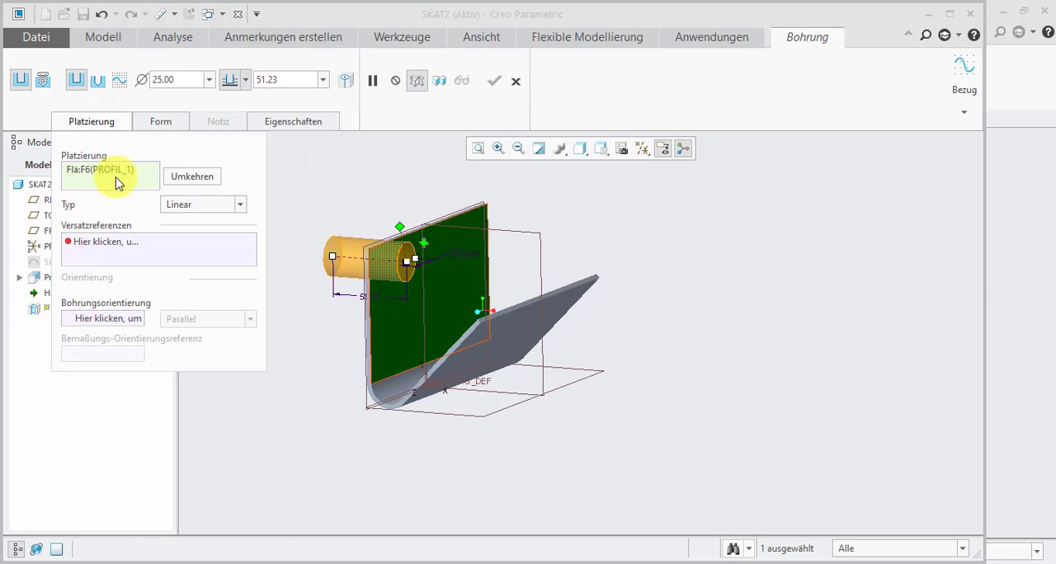
left_click(113, 243)
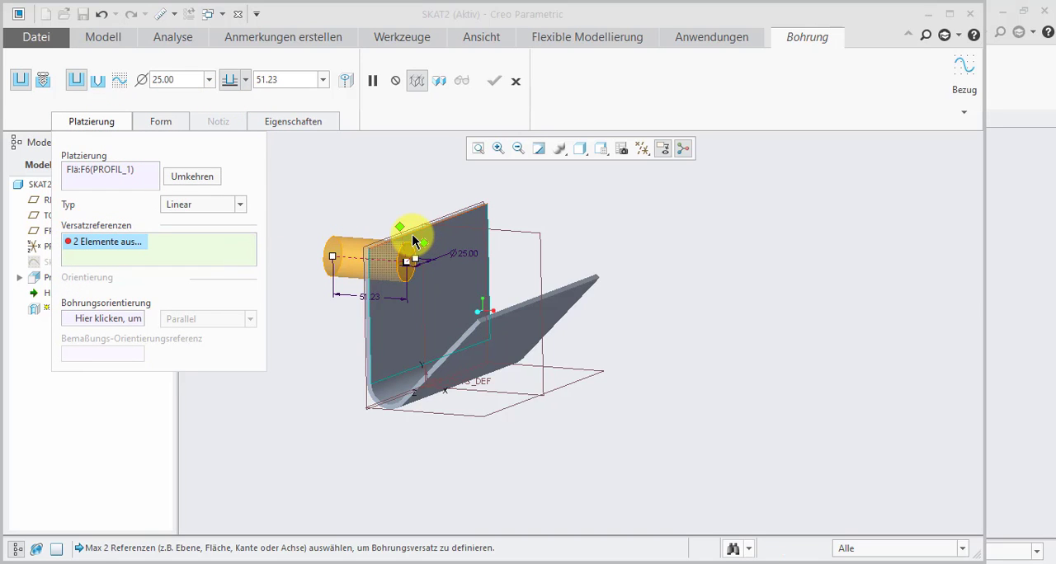
left_click(409, 236)
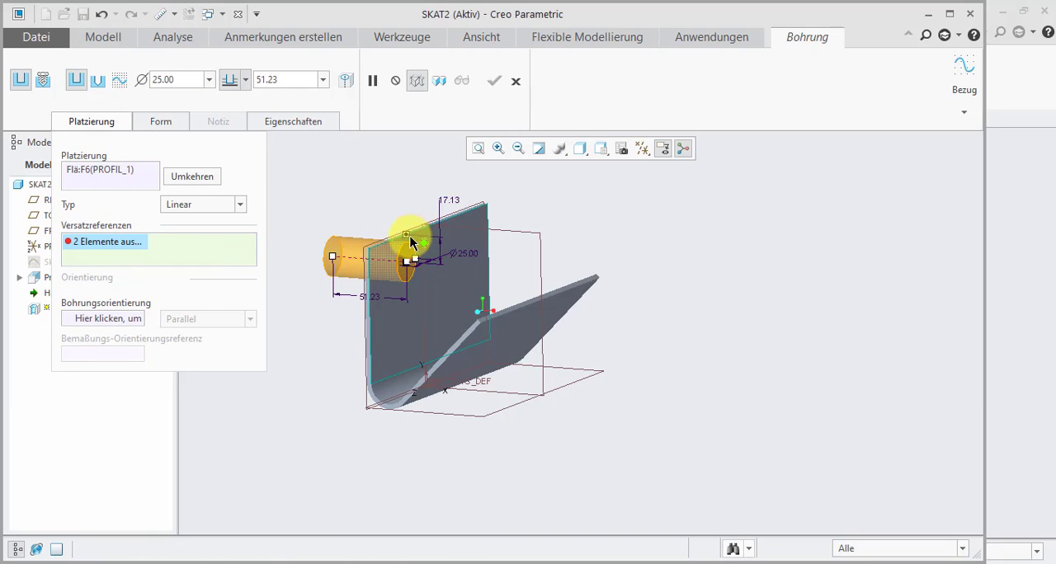
left_click(549, 262)
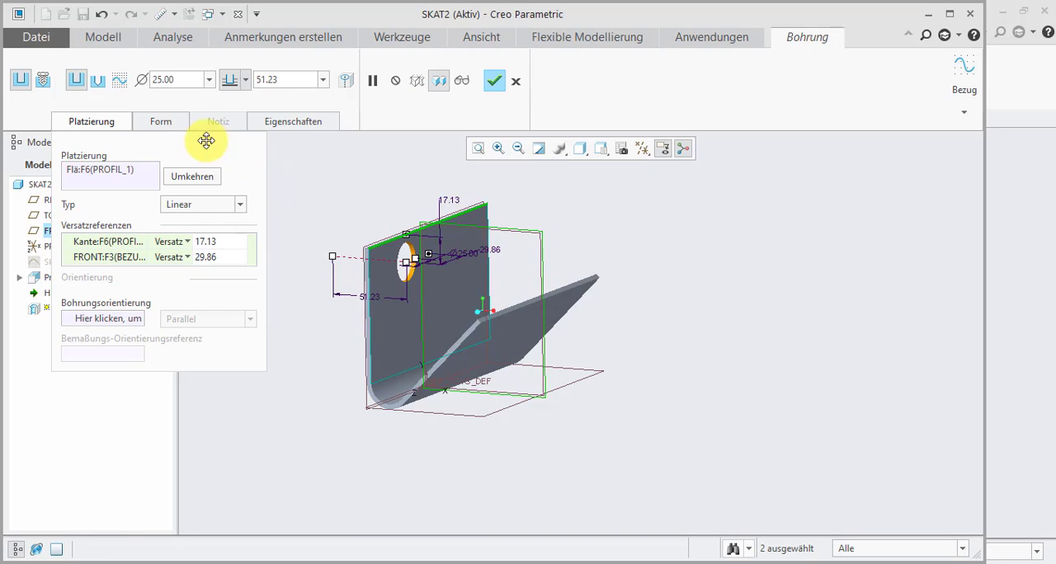
- Set the hole's offsets to 0 from the FRONT plane and 15 from the wall's upper edge
double_click(204, 257)
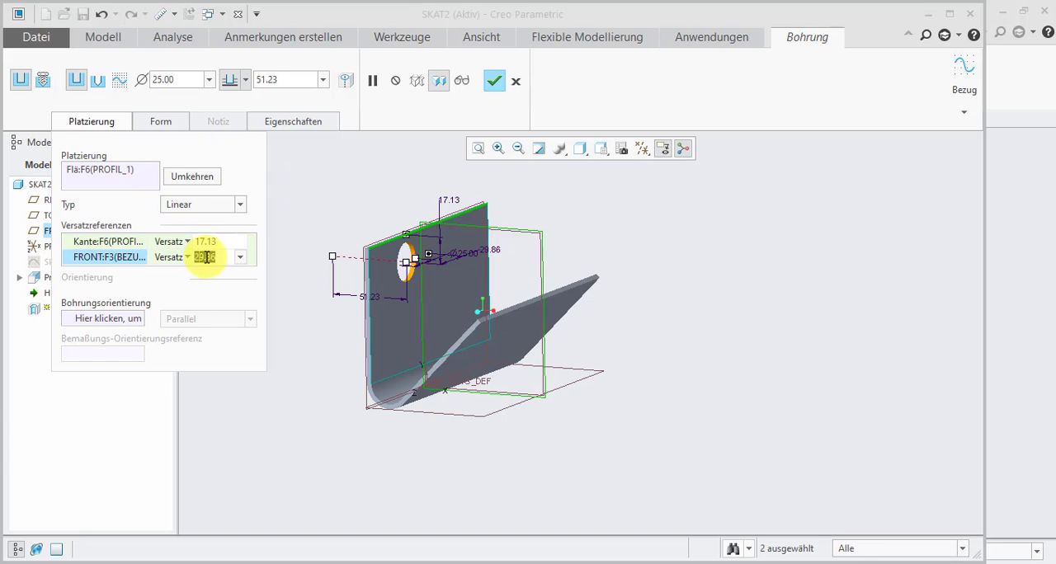
type("0")
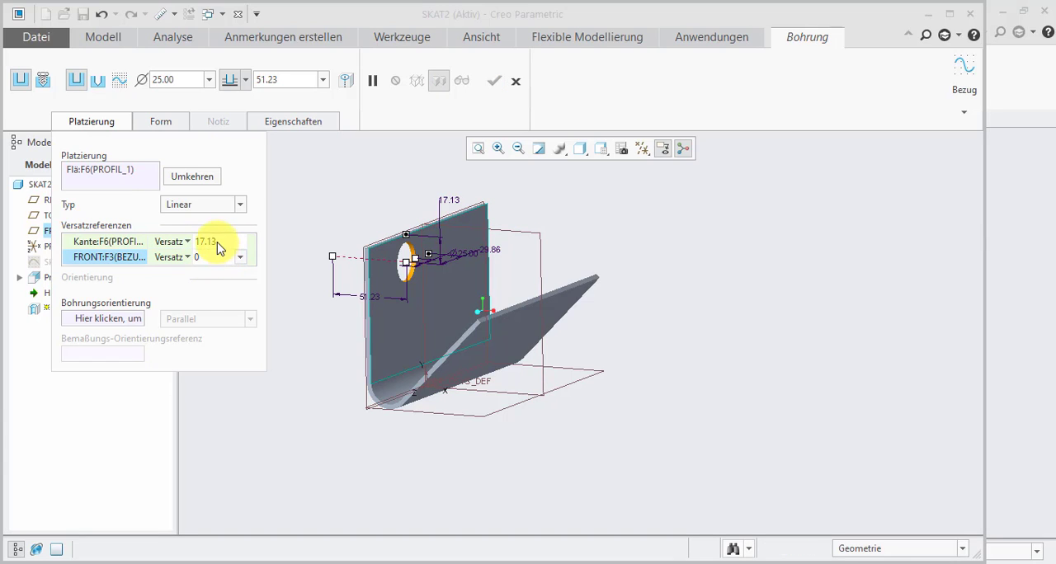
double_click(218, 242)
type("15")
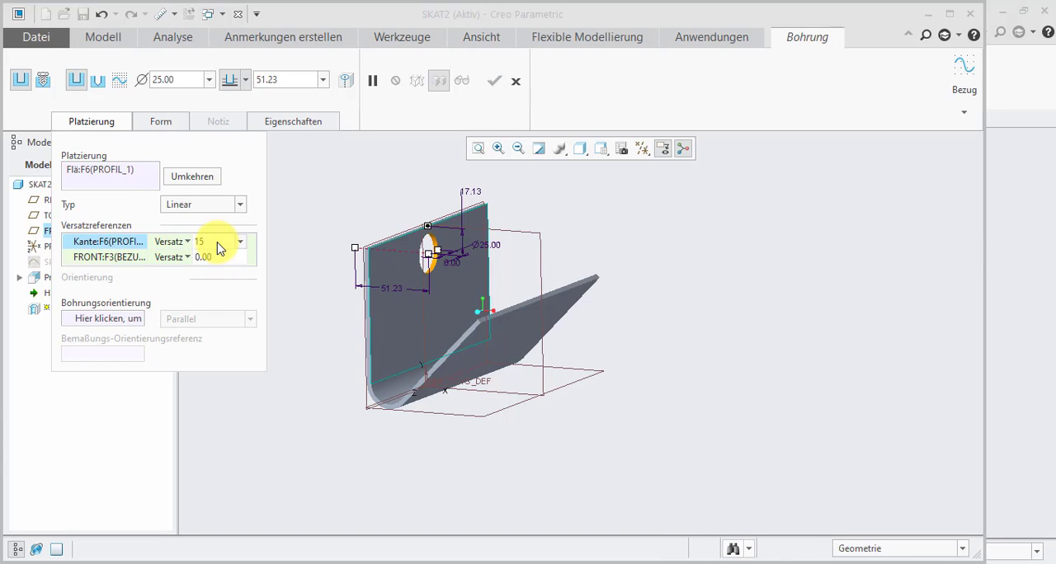
double_click(203, 257)
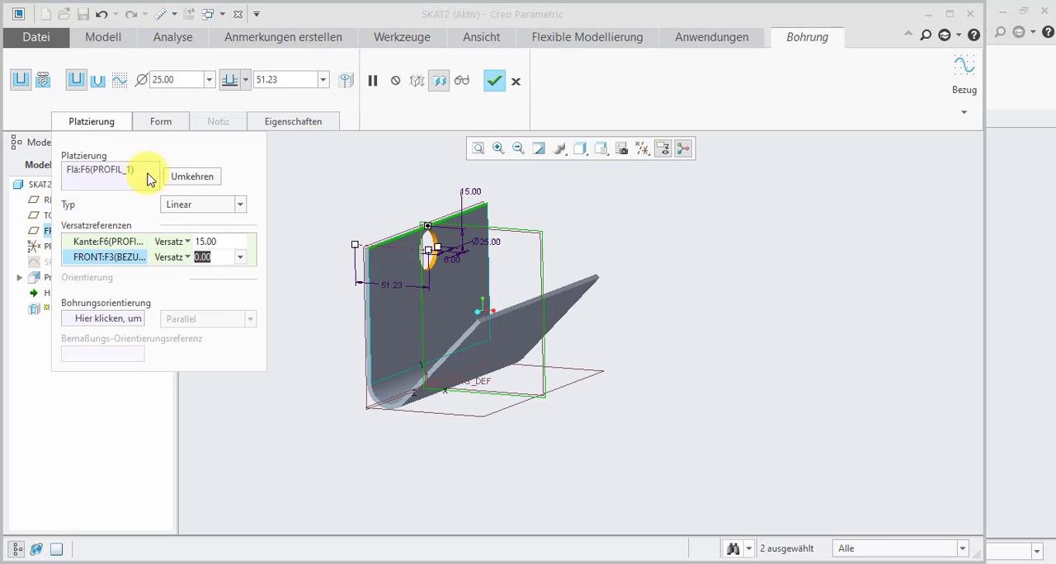
- Set the hole's diameter to 6
double_click(167, 79)
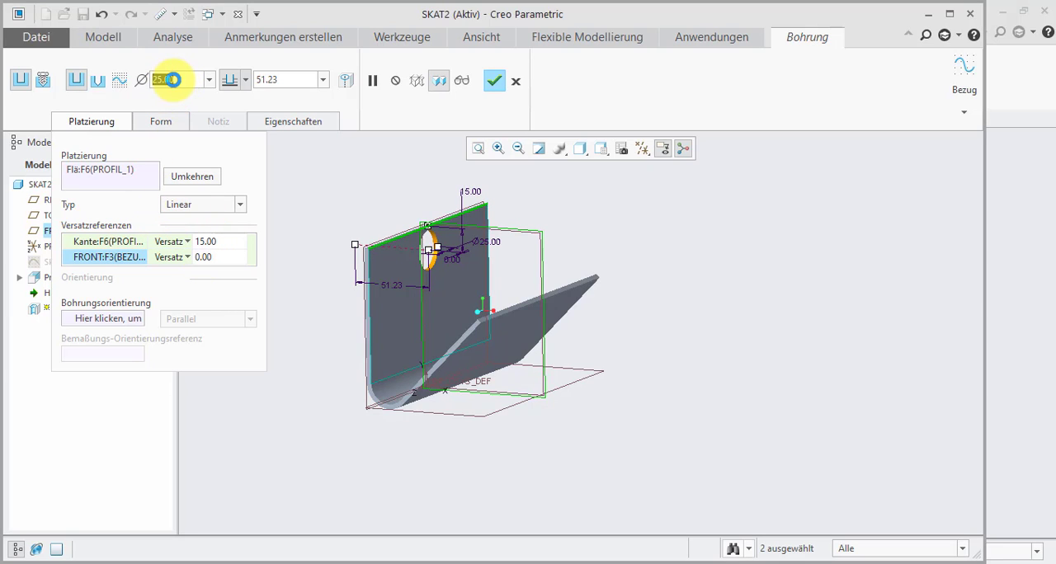
type("5")
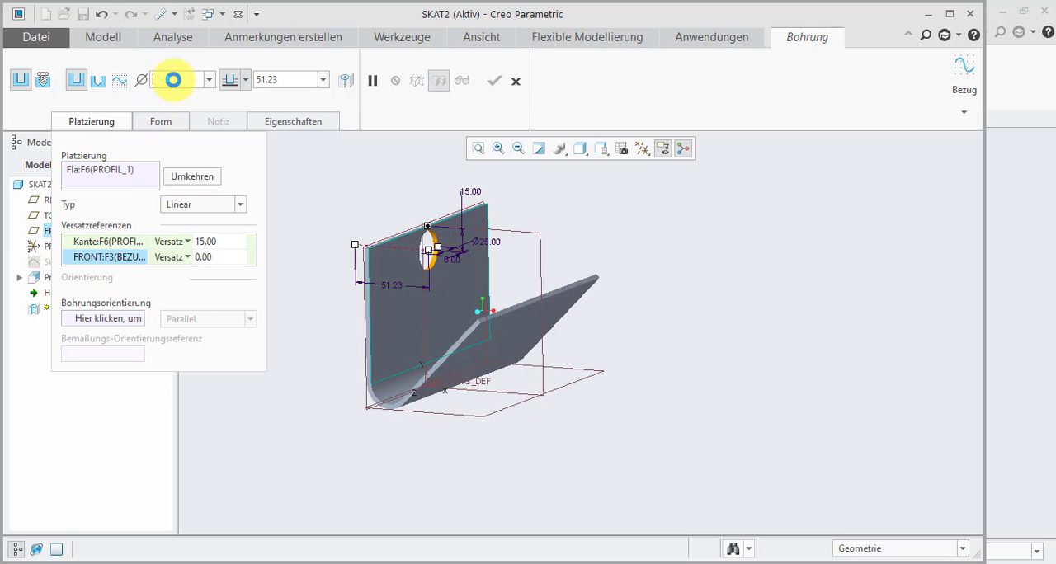
double_click(283, 80)
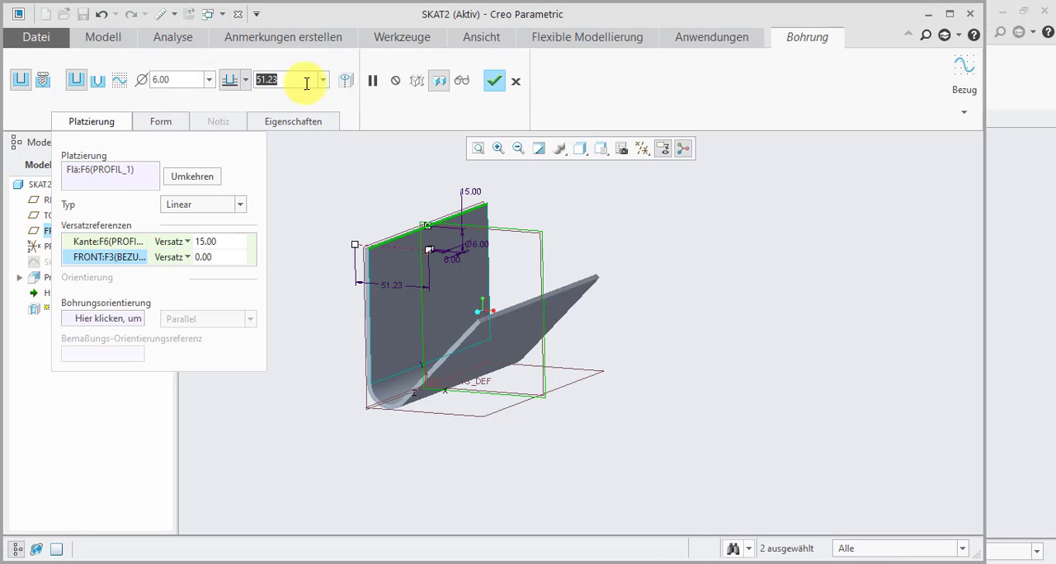
- Switch the hole to the standard hole profile with a countersink and make it go through all (Durch alle)
left_click(104, 85)
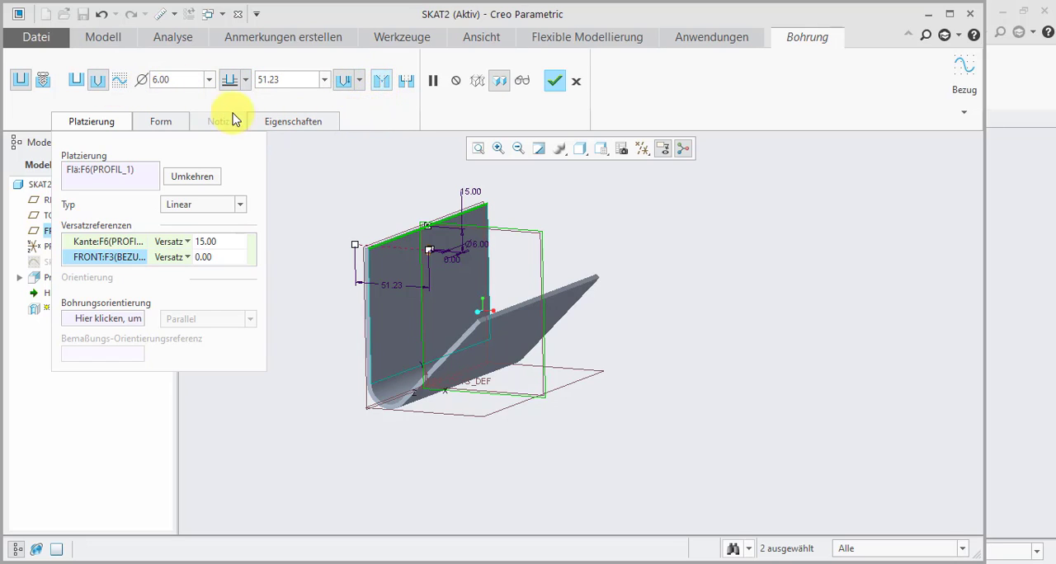
left_click(161, 122)
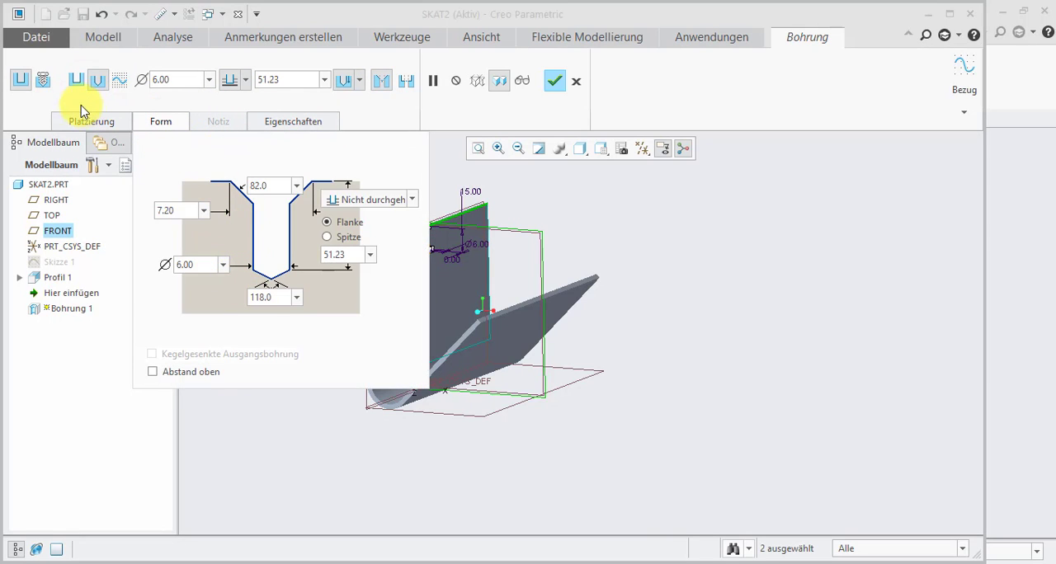
left_click(245, 80)
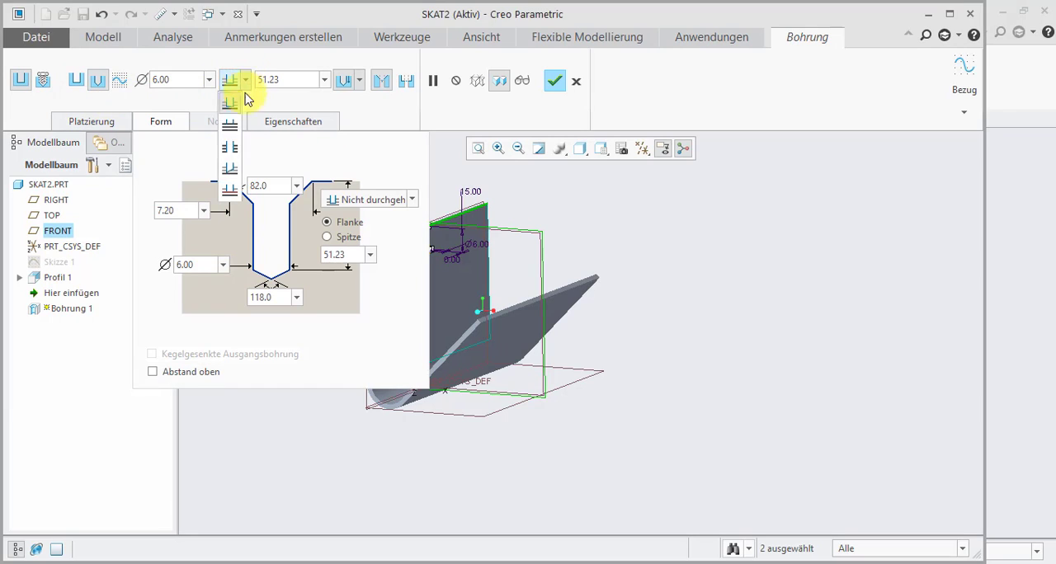
left_click(229, 147)
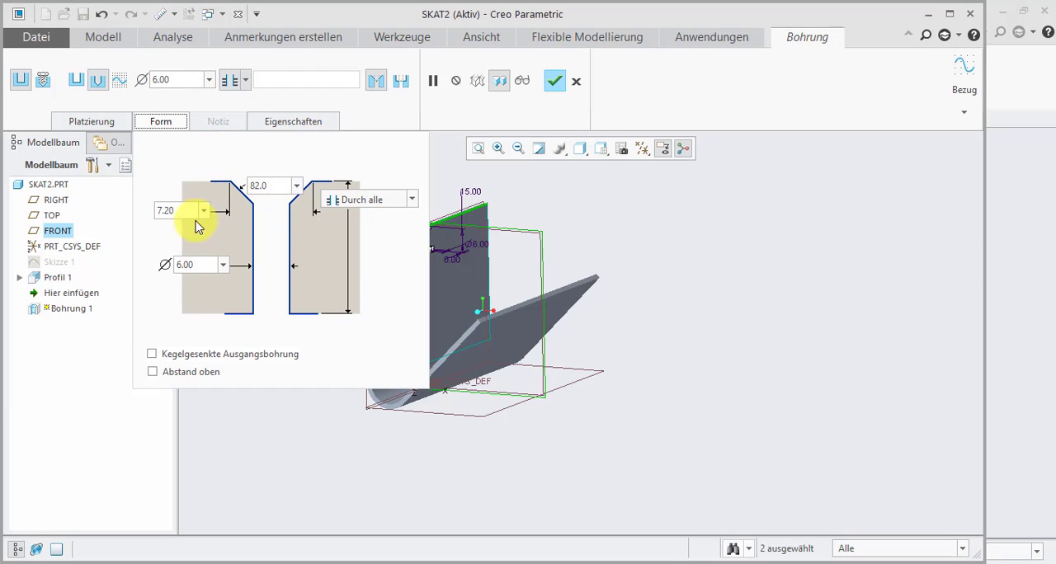
- Set the hole's countersink angle to 90 and countersink diameter to 8, and complete the hole
double_click(258, 185)
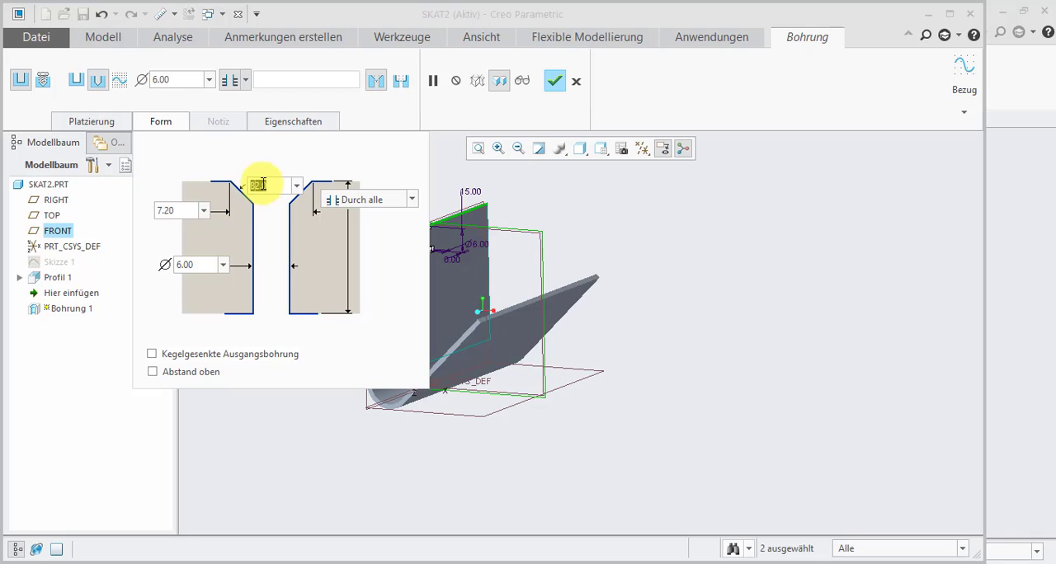
type("90")
double_click(183, 210)
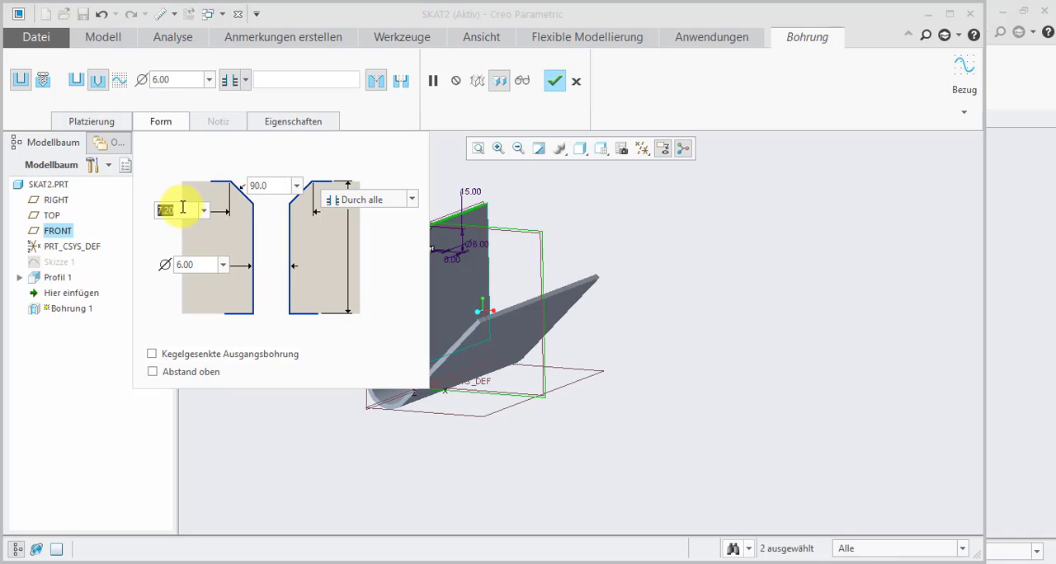
type("8")
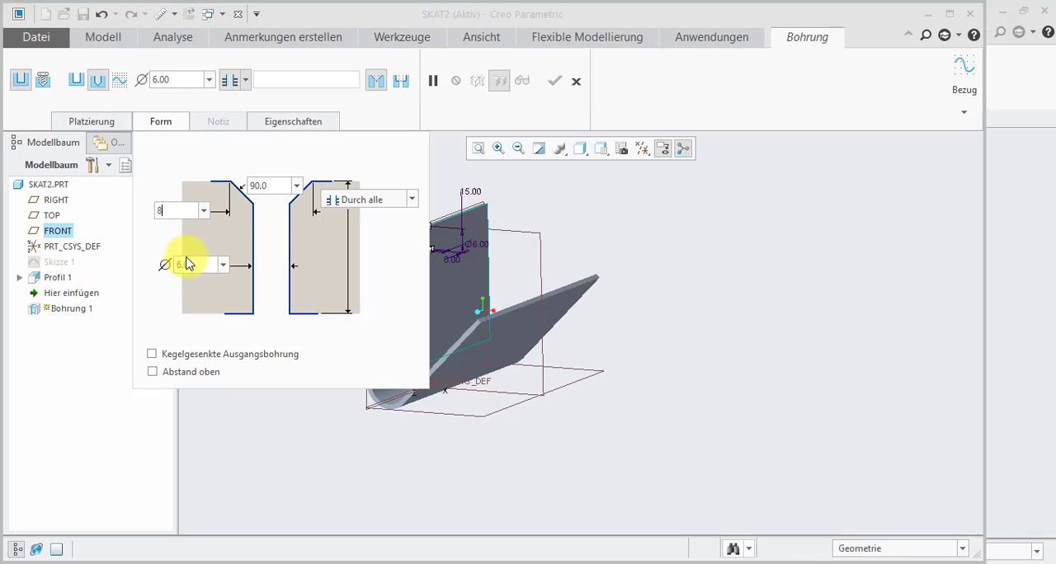
double_click(189, 264)
scroll(610, 279, "down", 2)
scroll(487, 260, "up", 5)
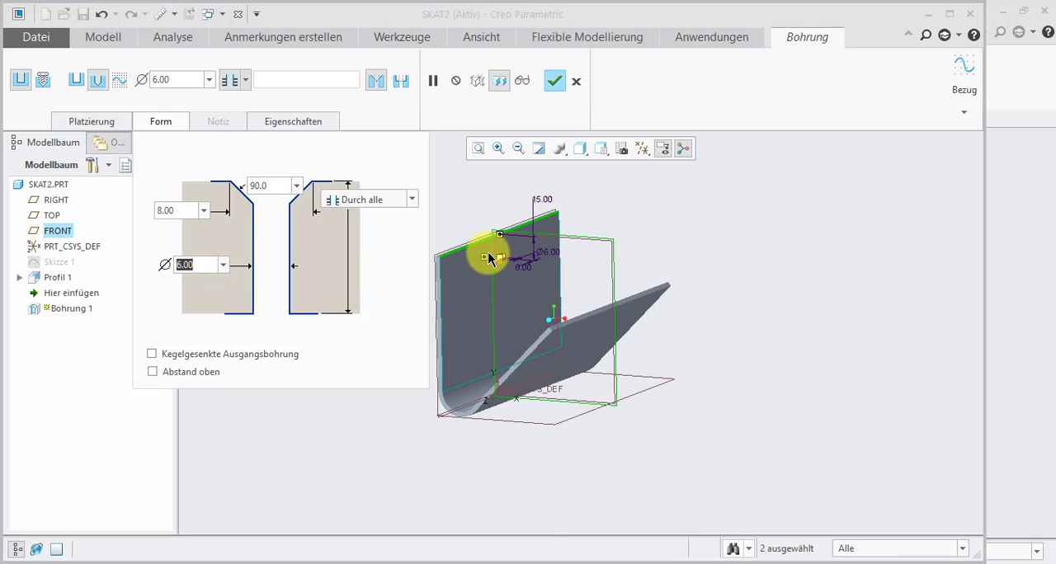
middle_click_drag(615, 286, 606, 324)
scroll(611, 325, "down", 5)
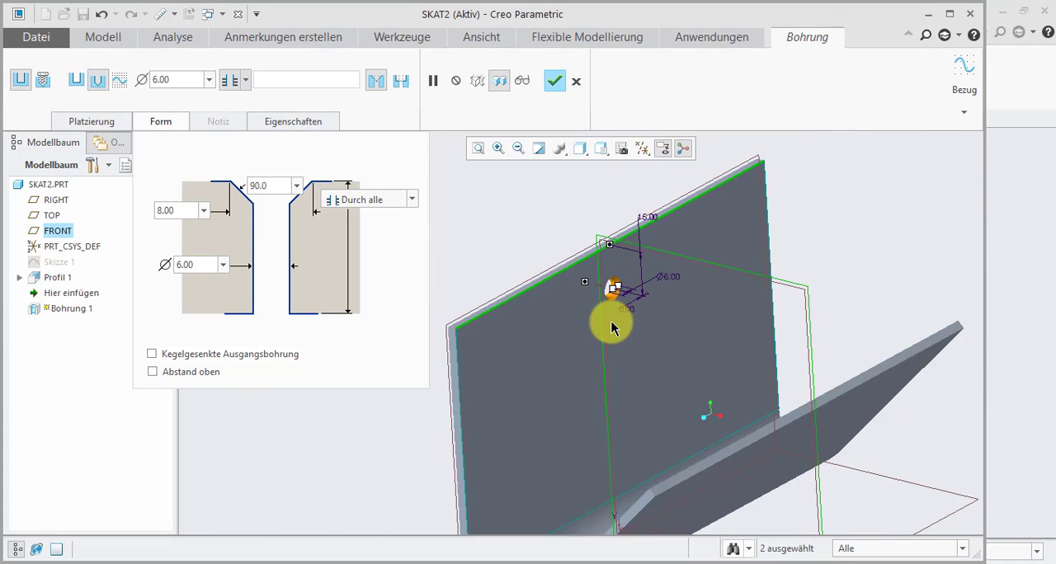
scroll(617, 304, "up", 2)
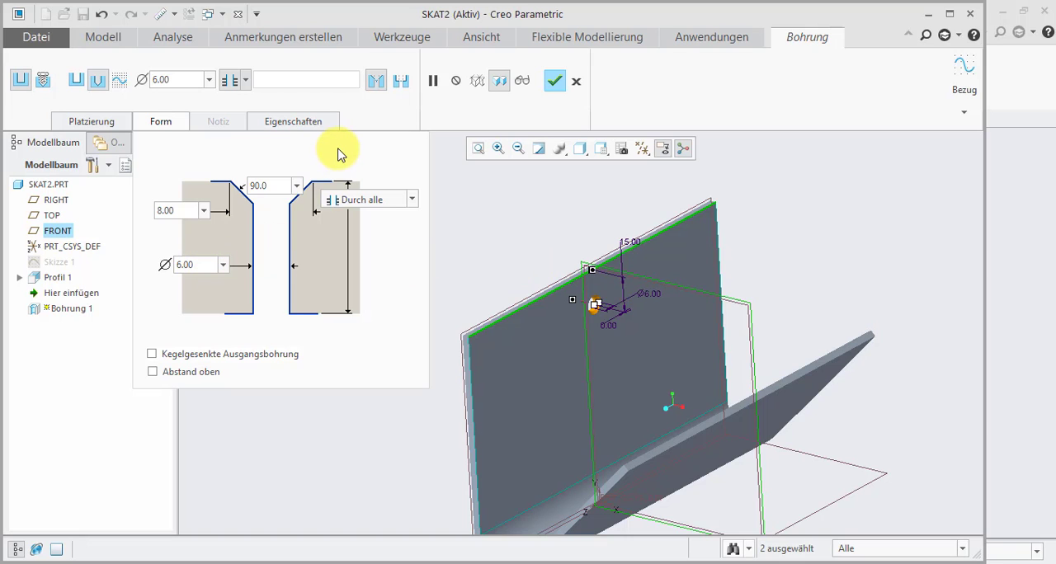
scroll(492, 290, "down", 1)
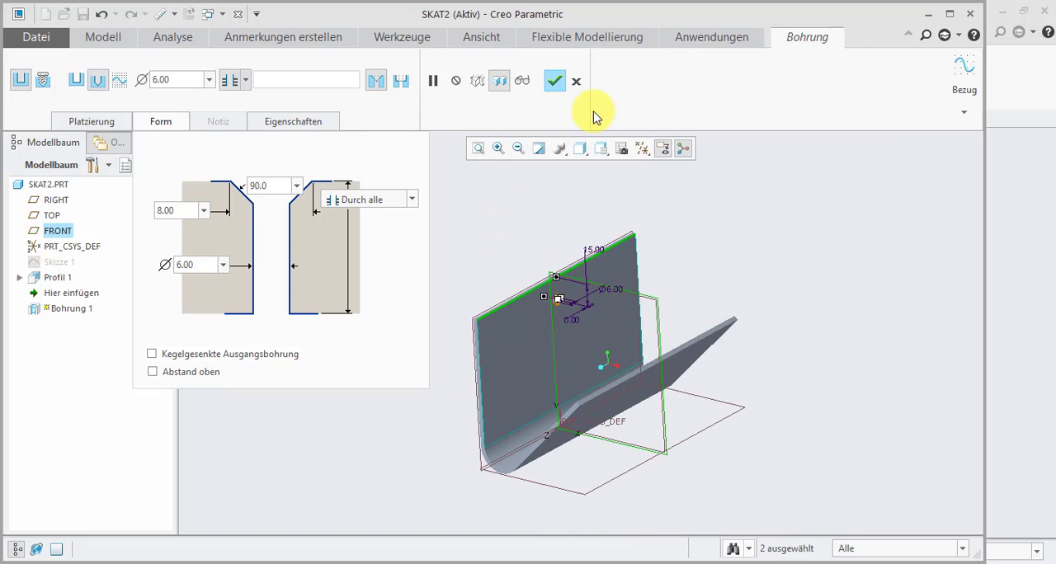
left_click(553, 82)
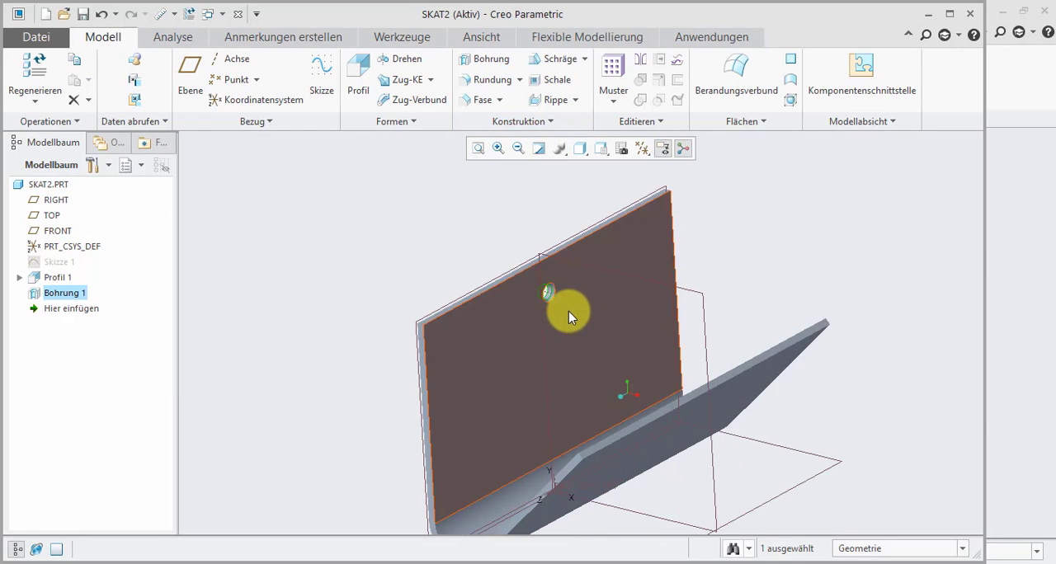
- Start a direction pattern (Richtung) of the hole along the wall's vertical edge, flipped to run downward
left_click(613, 75)
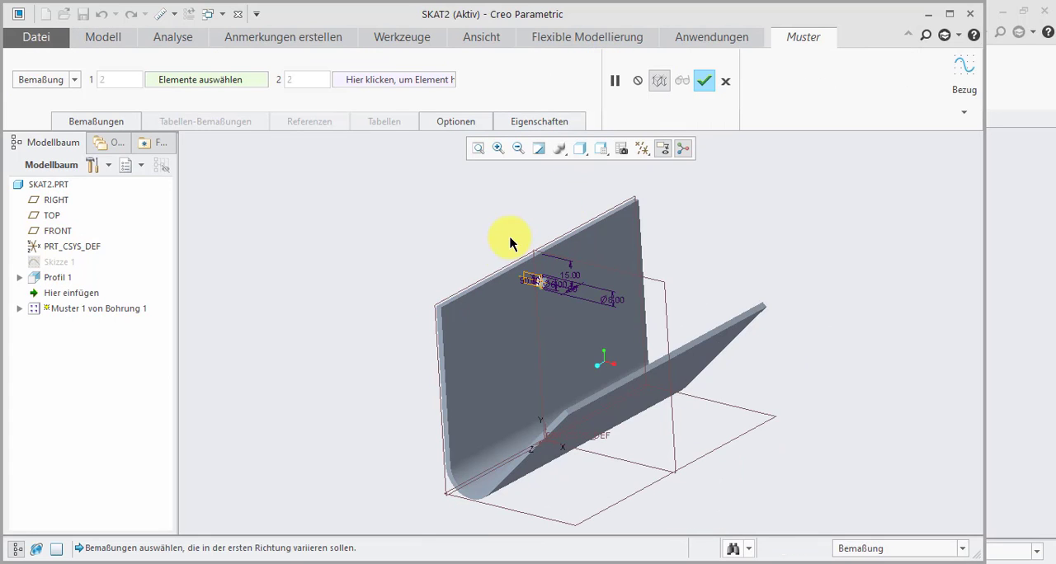
left_click(73, 79)
left_click(41, 106)
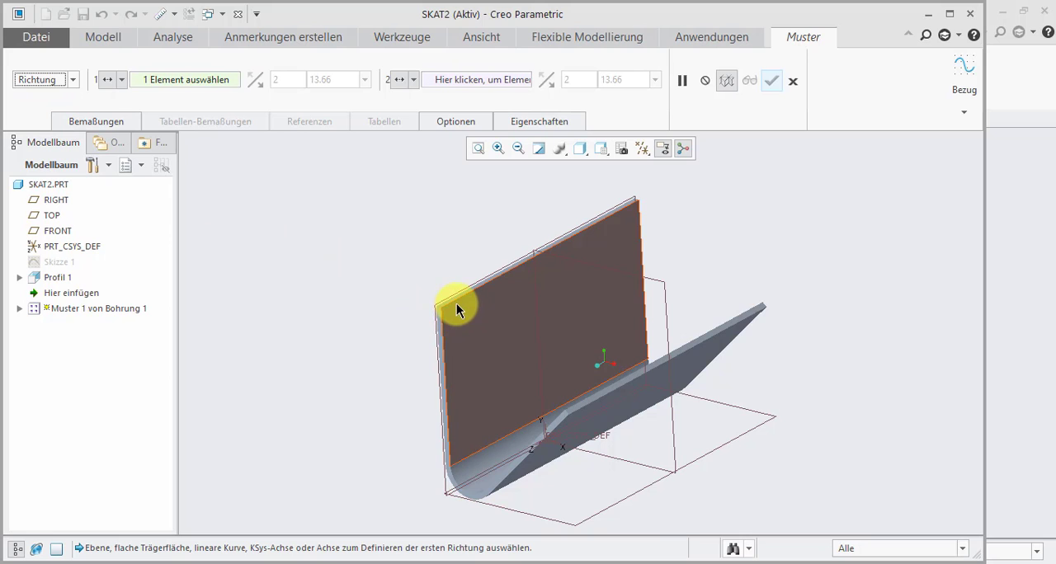
left_click(444, 321)
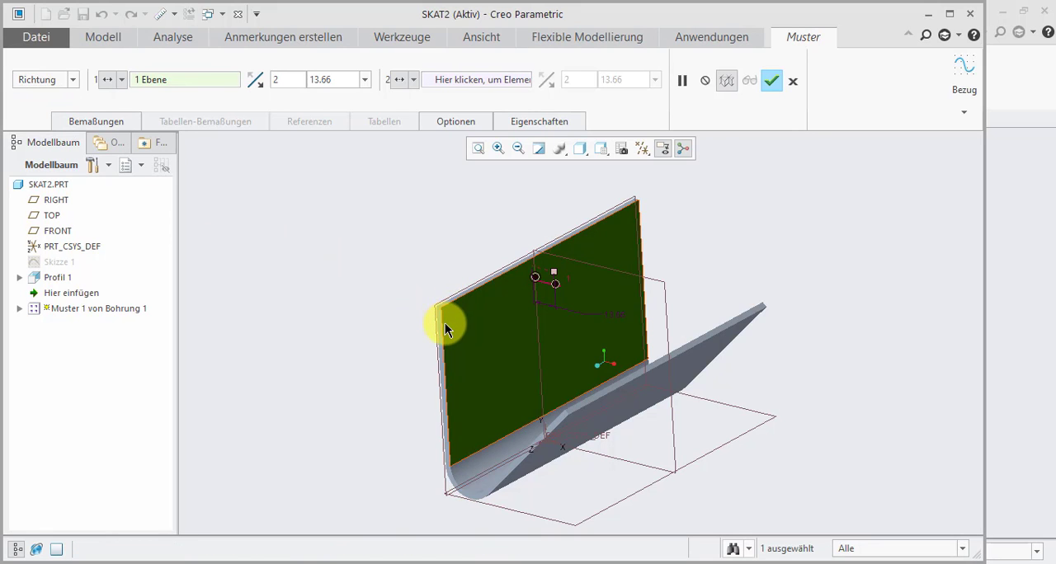
left_click(159, 81)
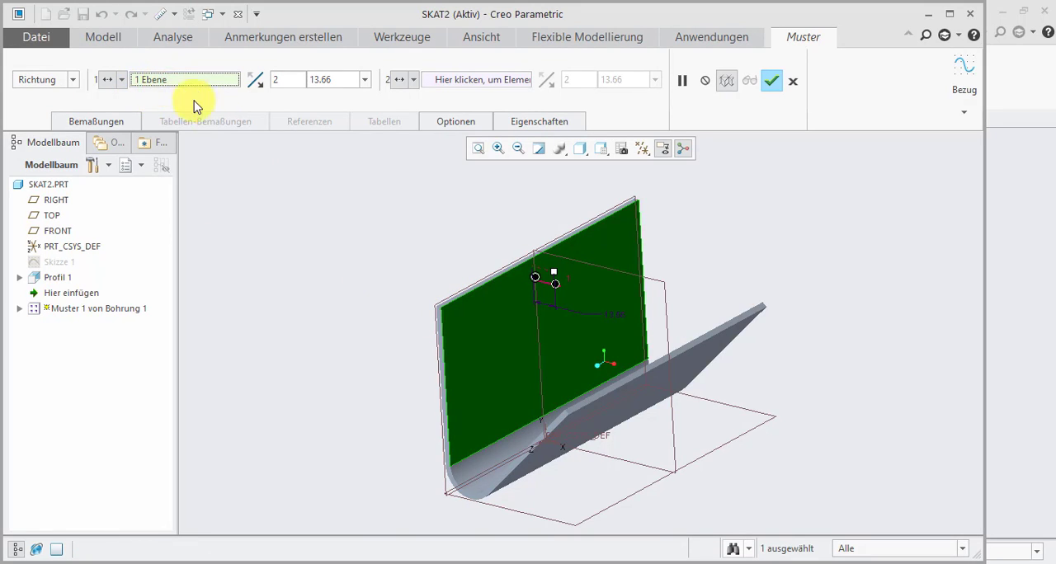
left_click(441, 324)
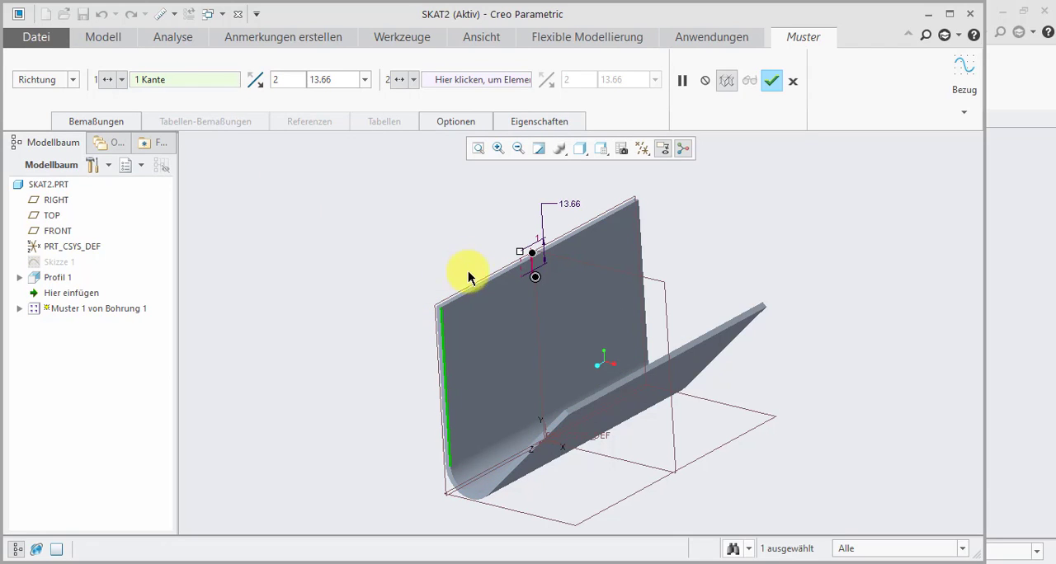
left_click(255, 79)
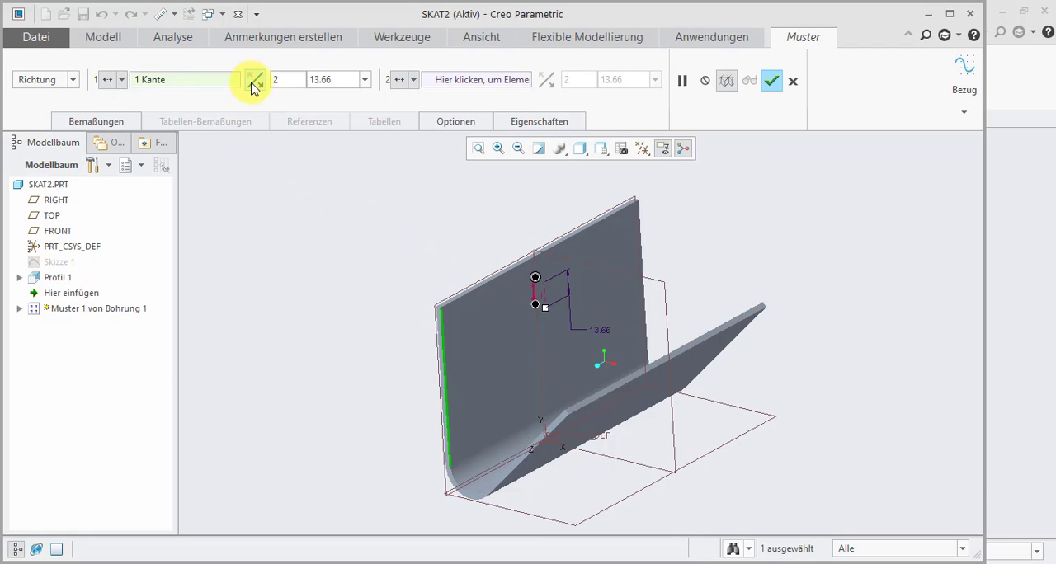
- Set the spacing of the two-hole pattern to 45, complete the pattern and clear the selection
double_click(319, 80)
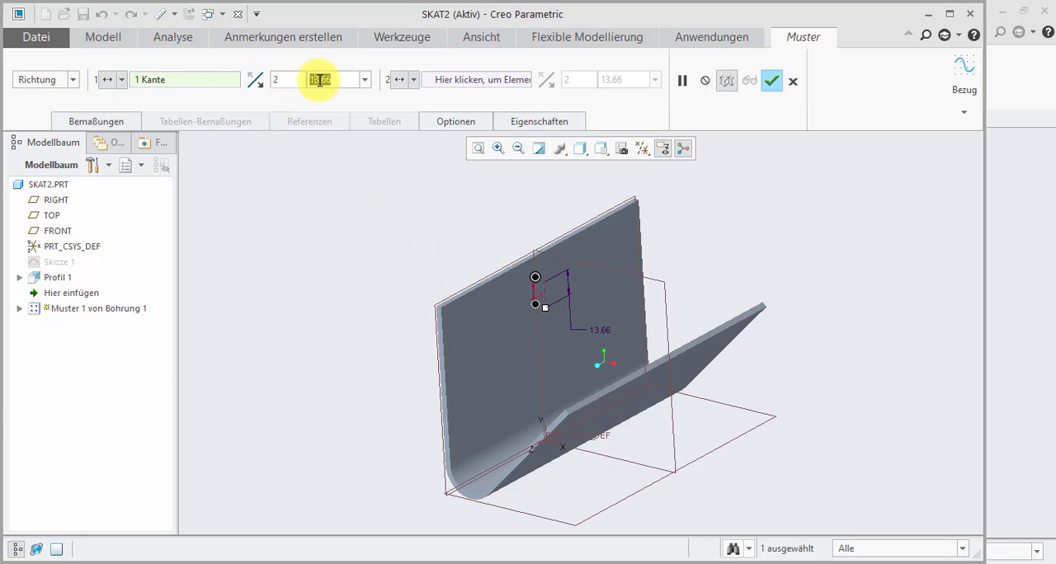
type("45")
key("Return")
middle_click_drag(582, 346, 552, 338)
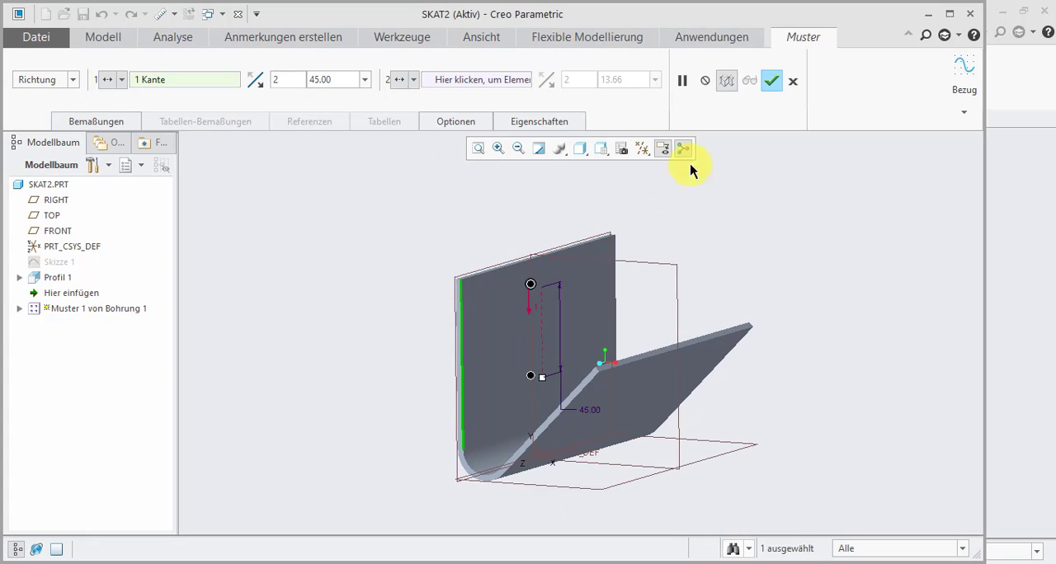
left_click(771, 80)
left_click(337, 335)
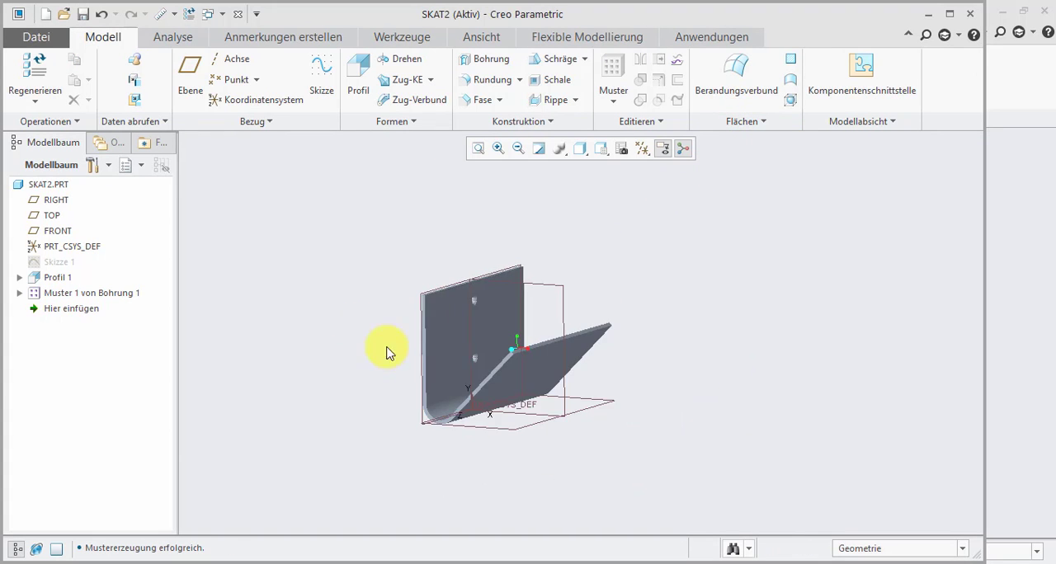
- Create a datum plane offset 30 from the RIGHT plane, toward the sloped leg
middle_click_drag(388, 349, 311, 279)
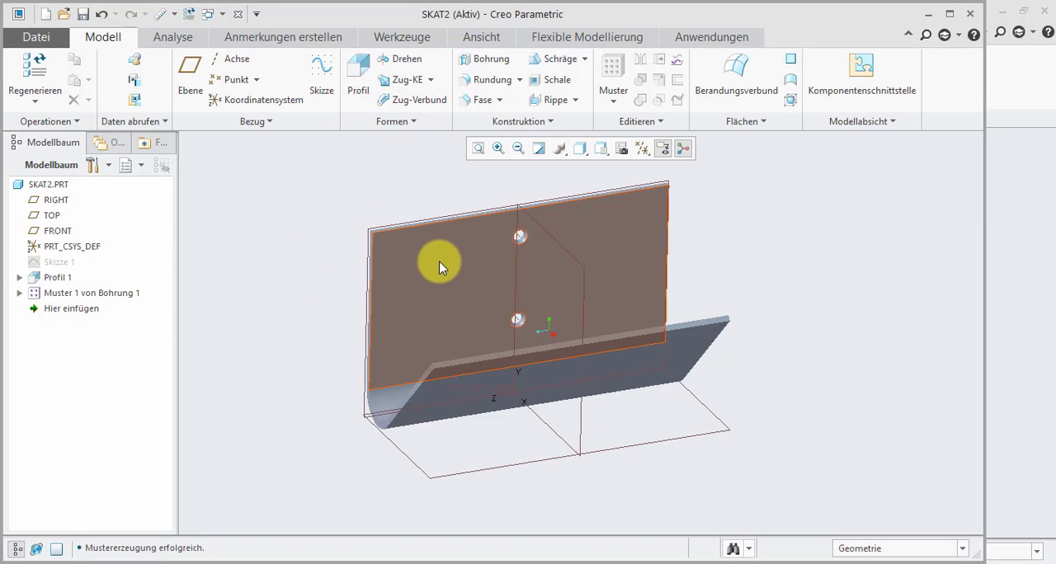
middle_click_drag(439, 260, 378, 374)
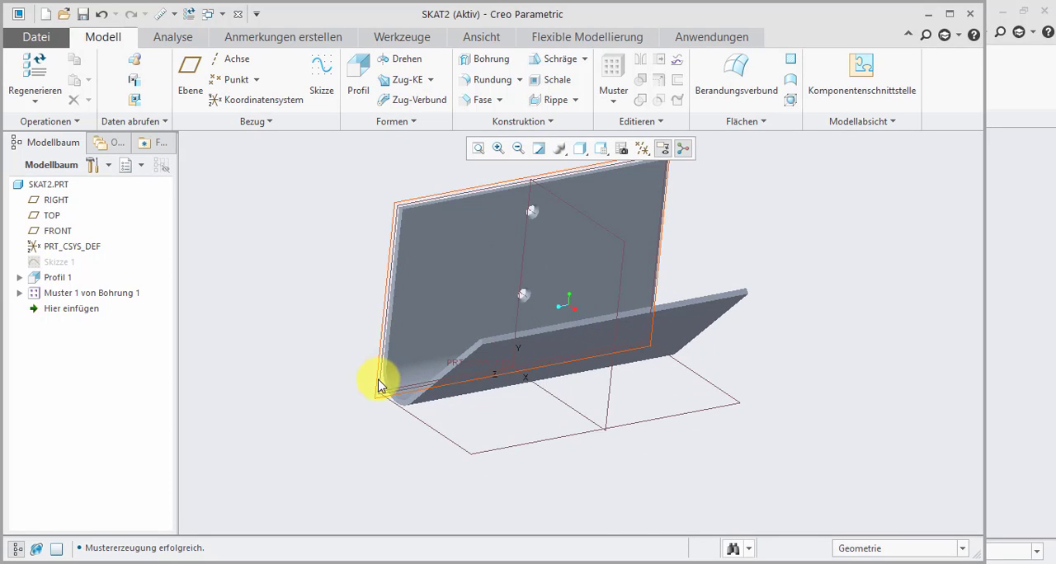
left_click(377, 374)
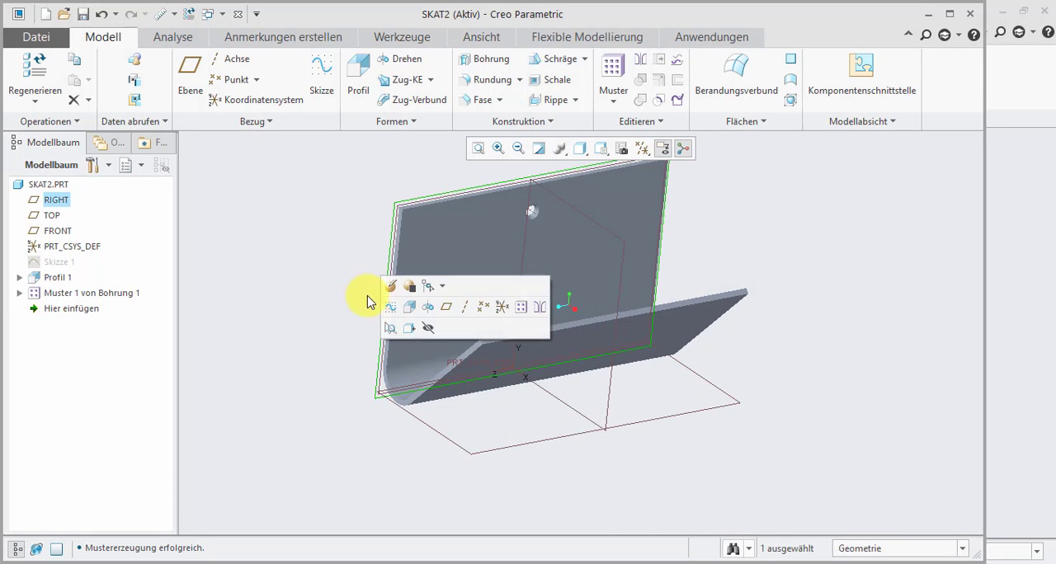
left_click(446, 308)
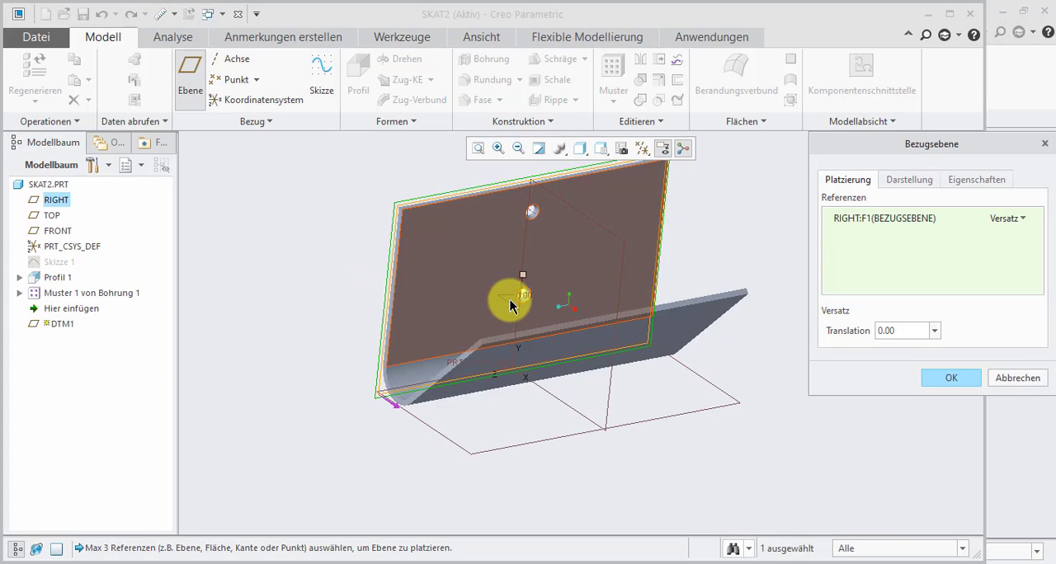
middle_click_drag(510, 305, 573, 292)
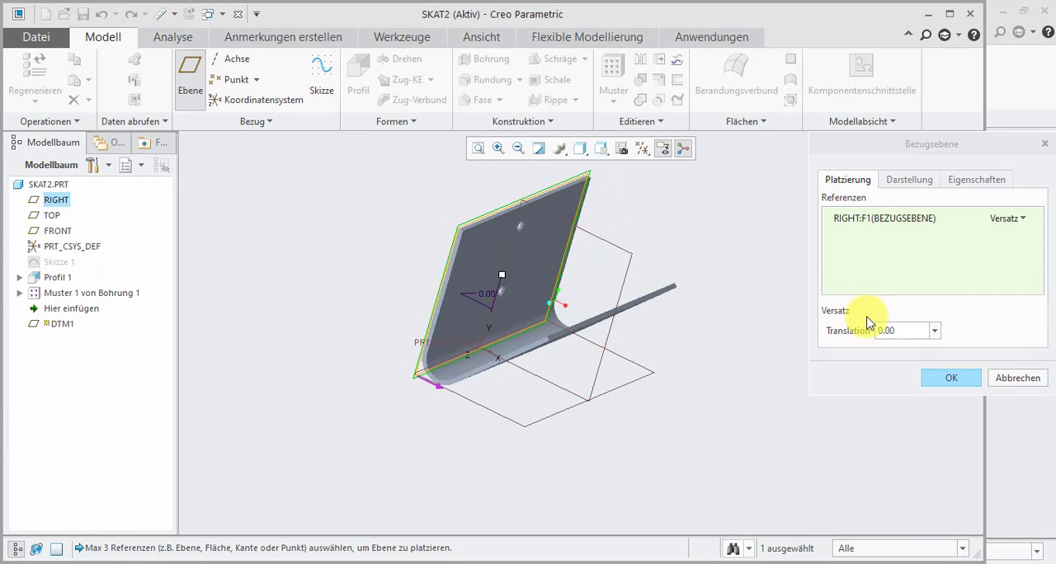
left_click(921, 329)
type("20")
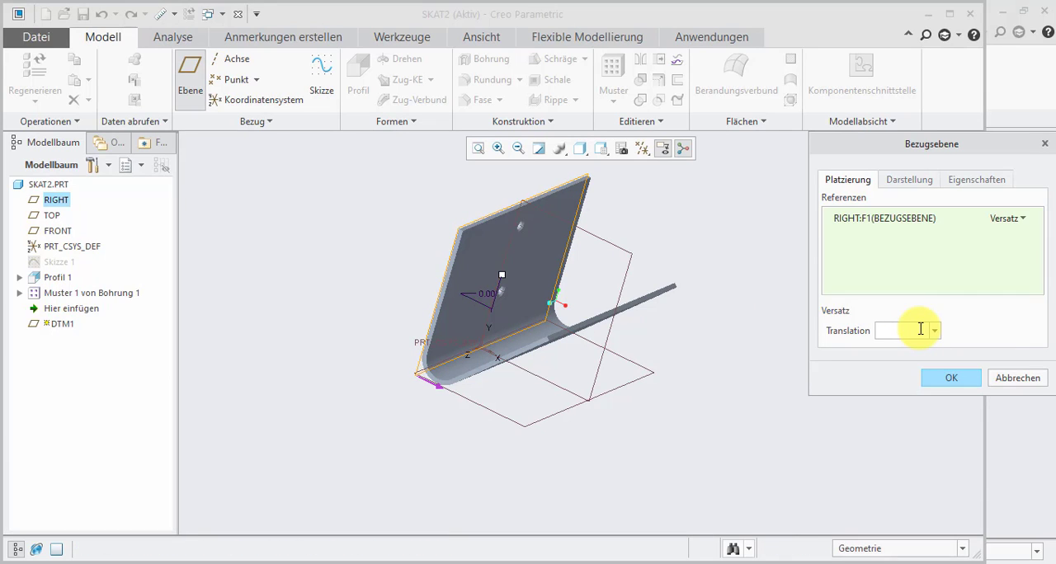
key("Return")
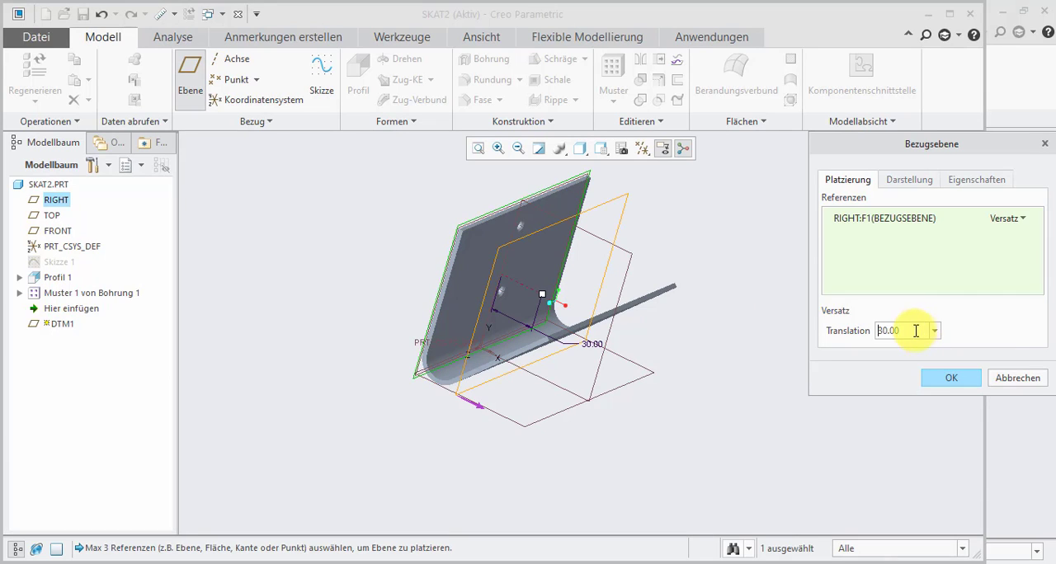
left_click(949, 379)
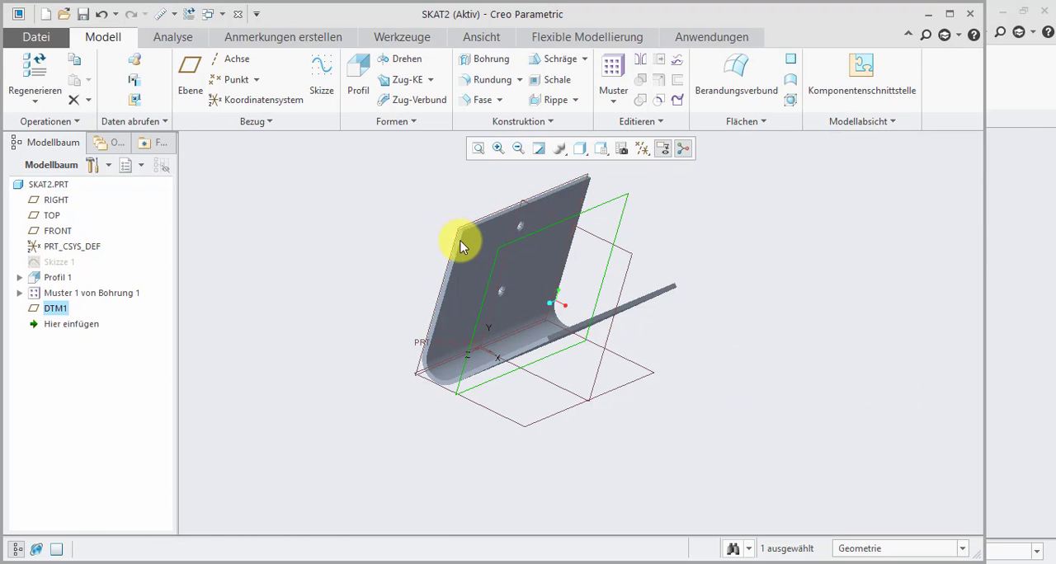
- On the new datum plane, sketch a downward-pointing triangle centred on the vertical axis, top edge on the sloped leg's upper edge, half-width about 53
left_click(323, 73)
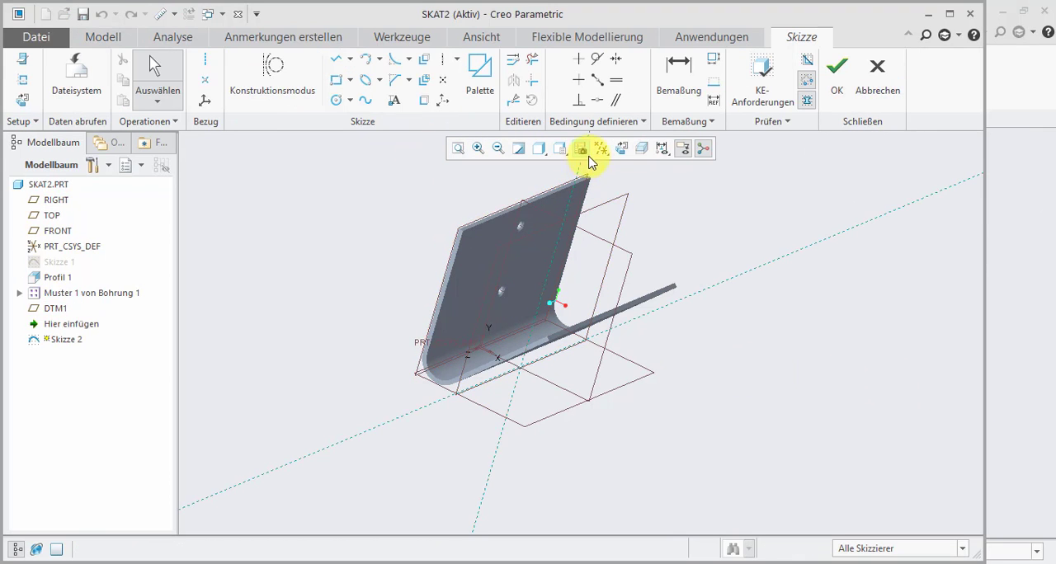
left_click(622, 152)
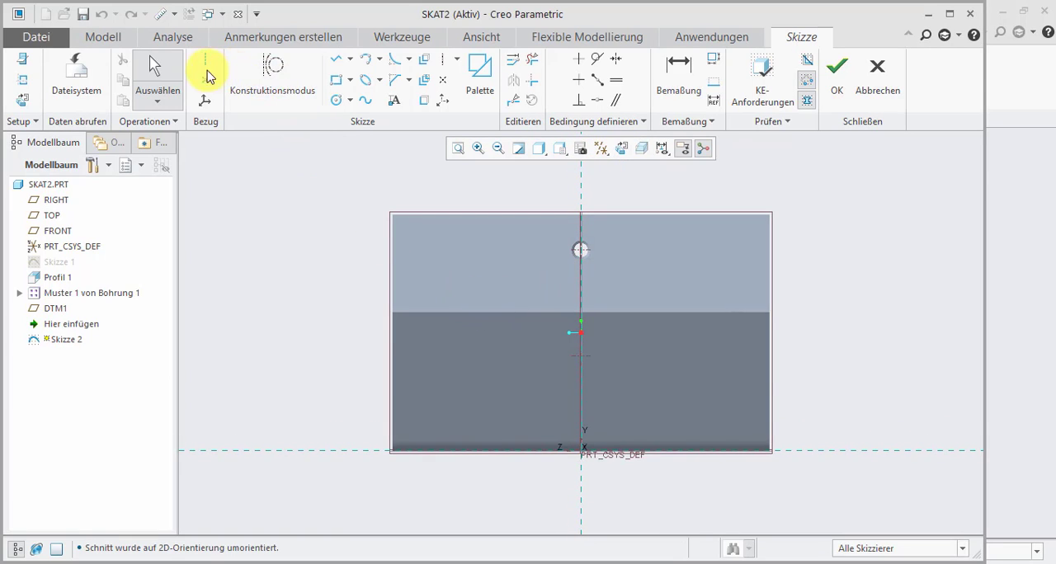
left_click(340, 61)
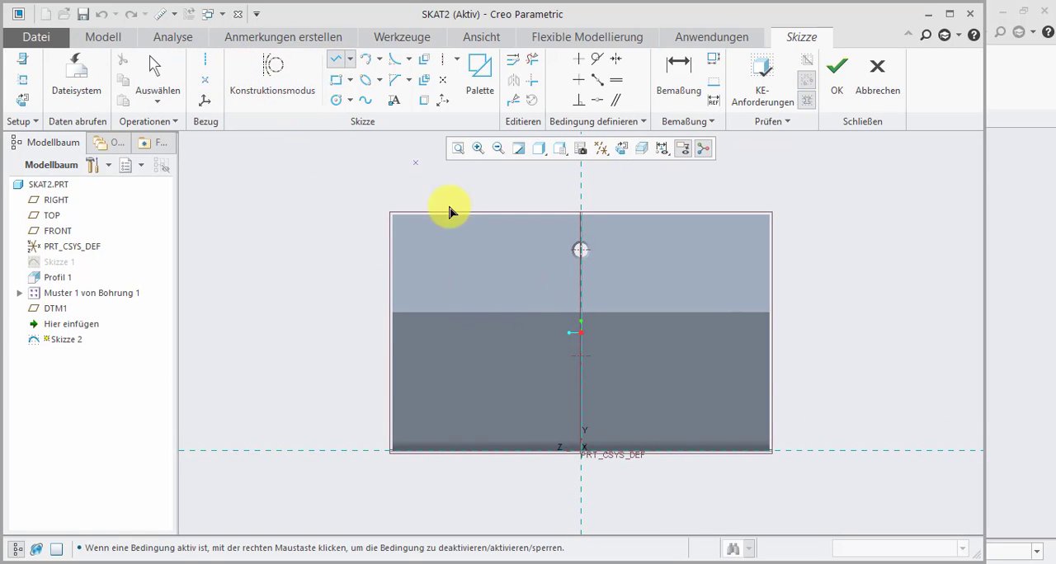
left_click(458, 310)
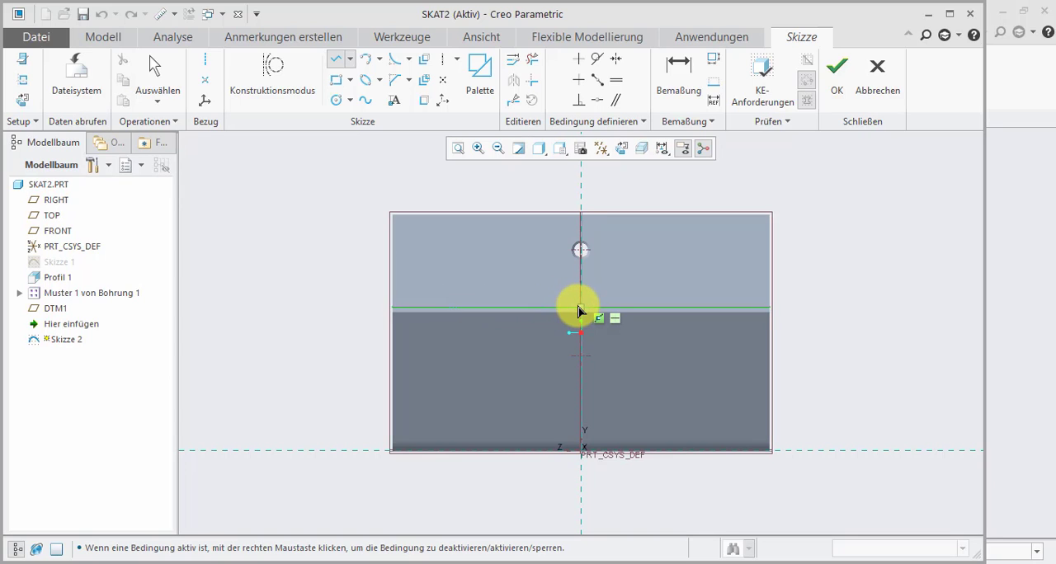
left_click(580, 308)
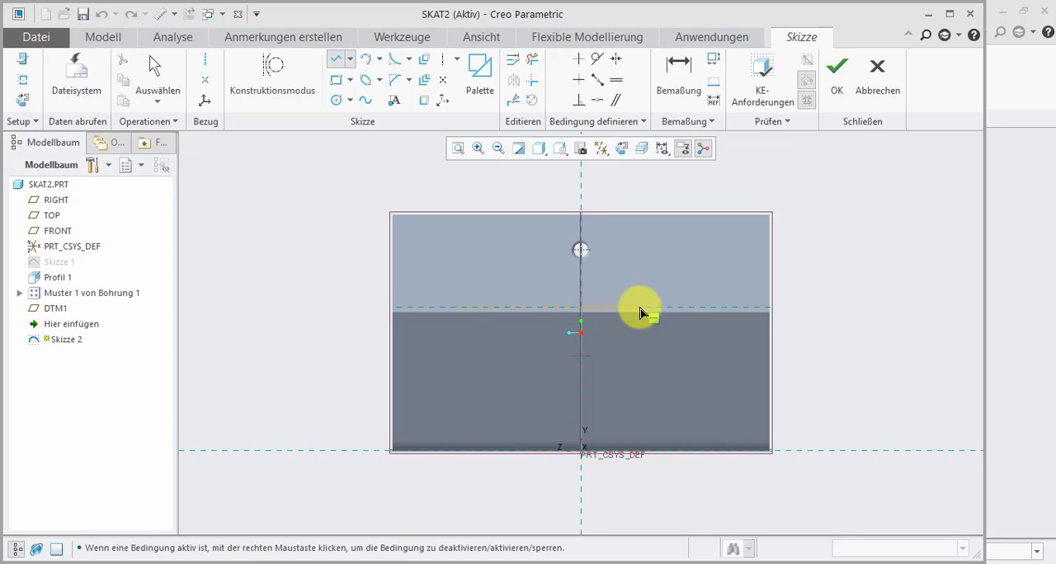
left_click(700, 310)
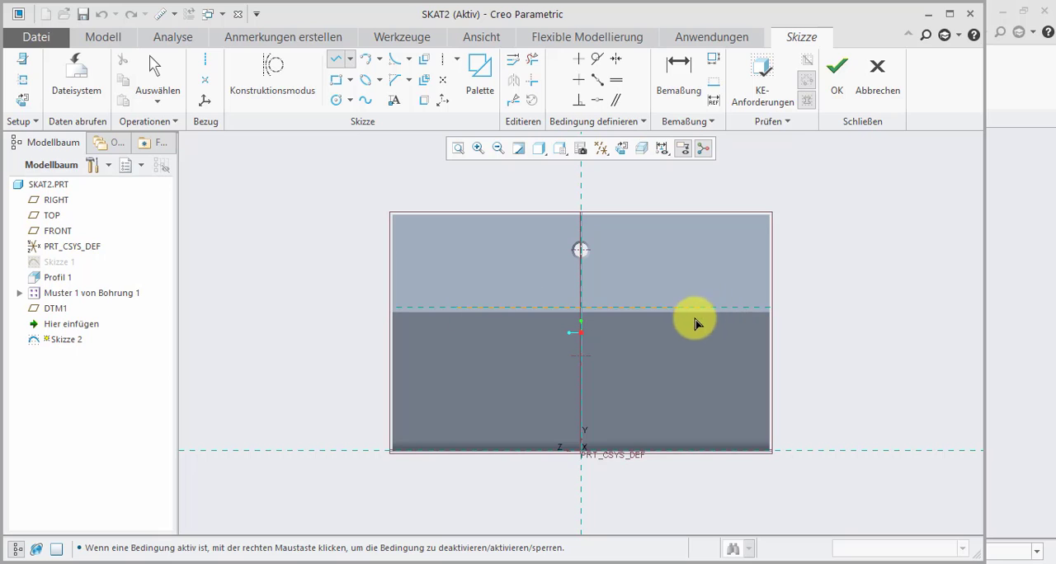
left_click(581, 397)
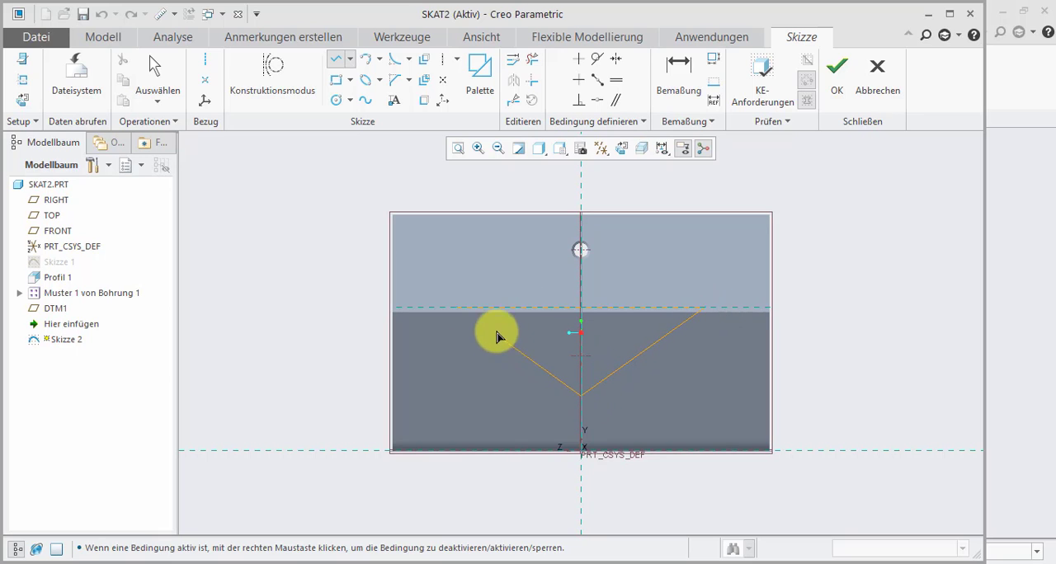
left_click(458, 308)
left_click(157, 78)
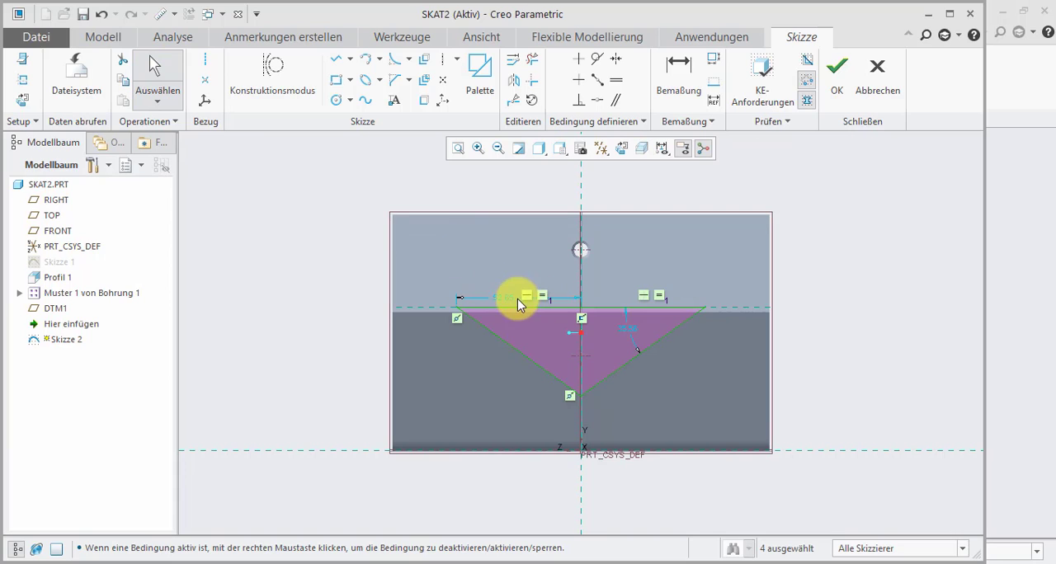
- Set the triangle's side angle to 35 and its half-width to 55, and finish the sketch
left_click_drag(506, 303, 506, 273)
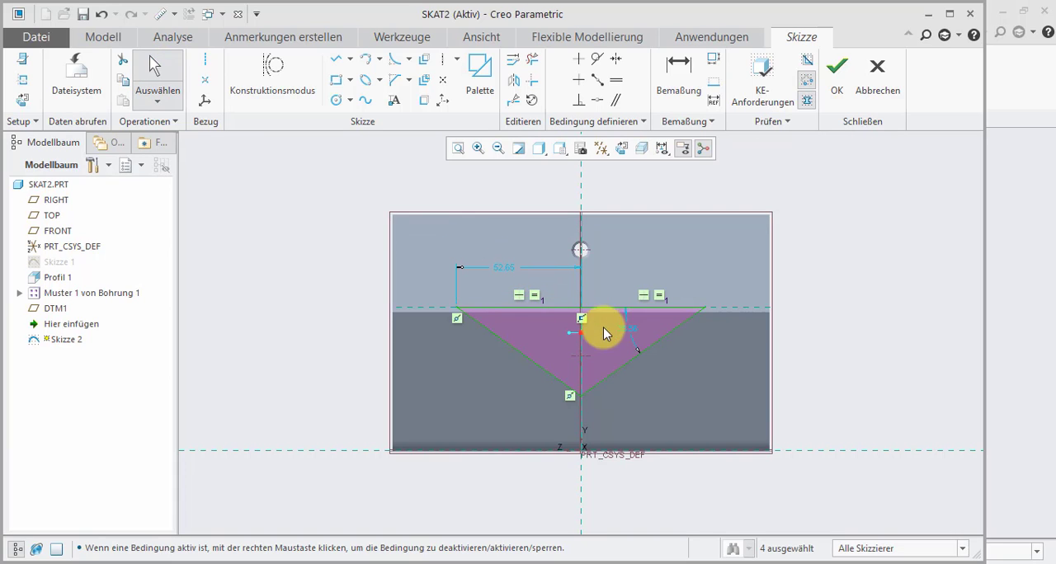
double_click(627, 329)
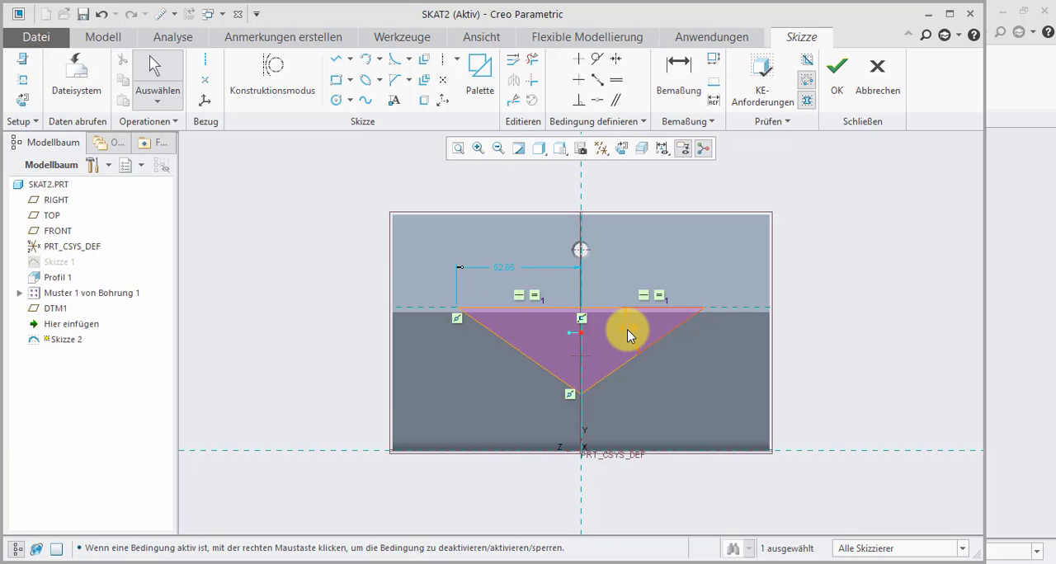
double_click(503, 268)
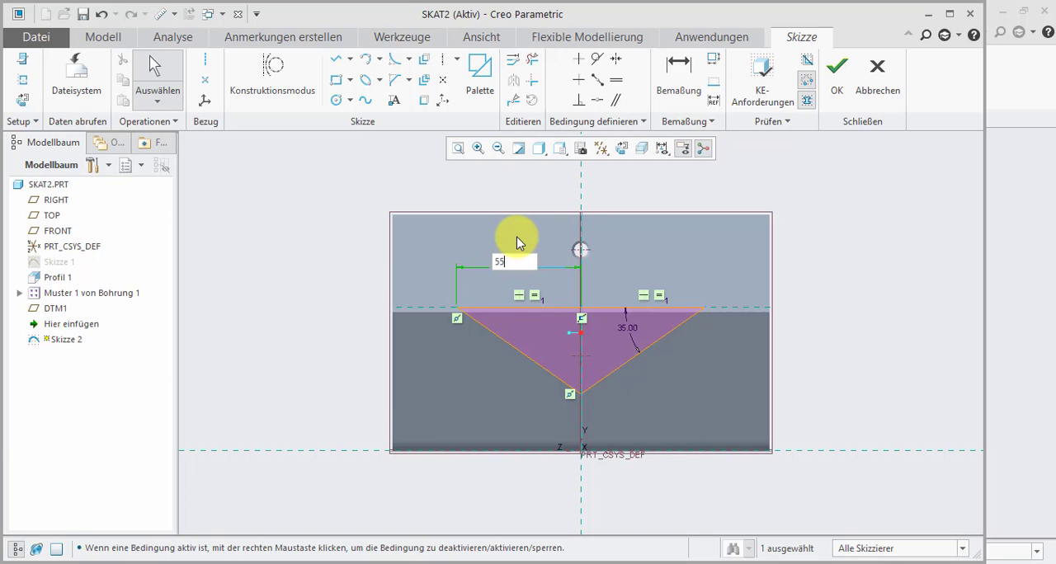
key("Return")
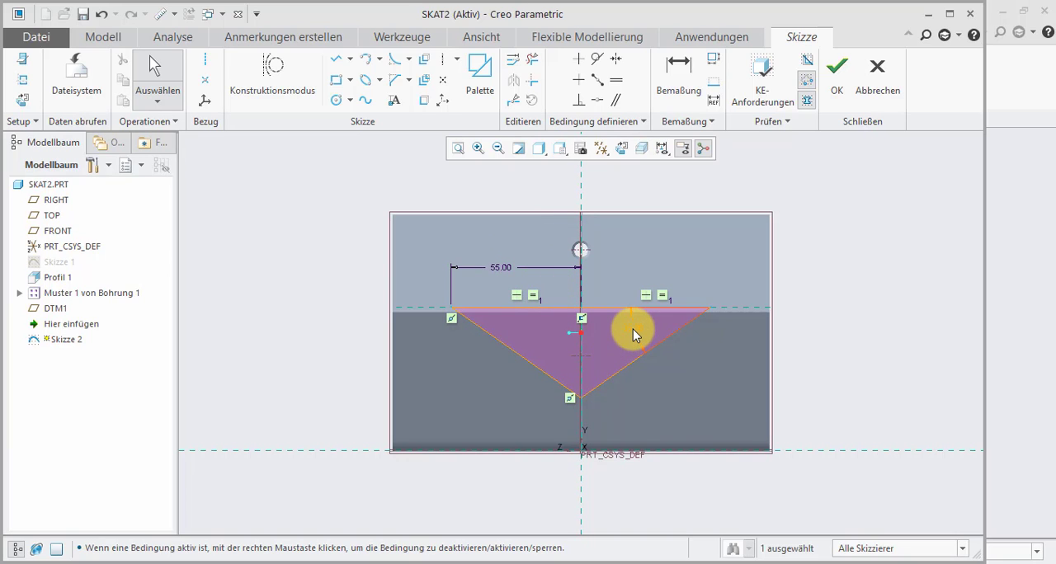
left_click(838, 91)
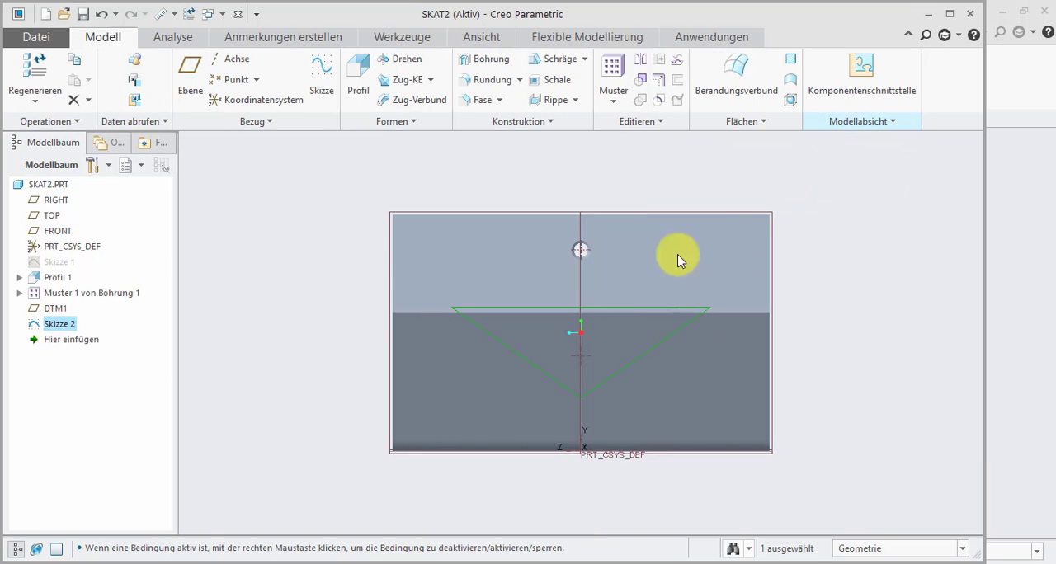
- Extrude the triangle sketch through all as a material-removing cut in the sloped leg, and clear the selection
middle_click_drag(567, 338, 620, 340)
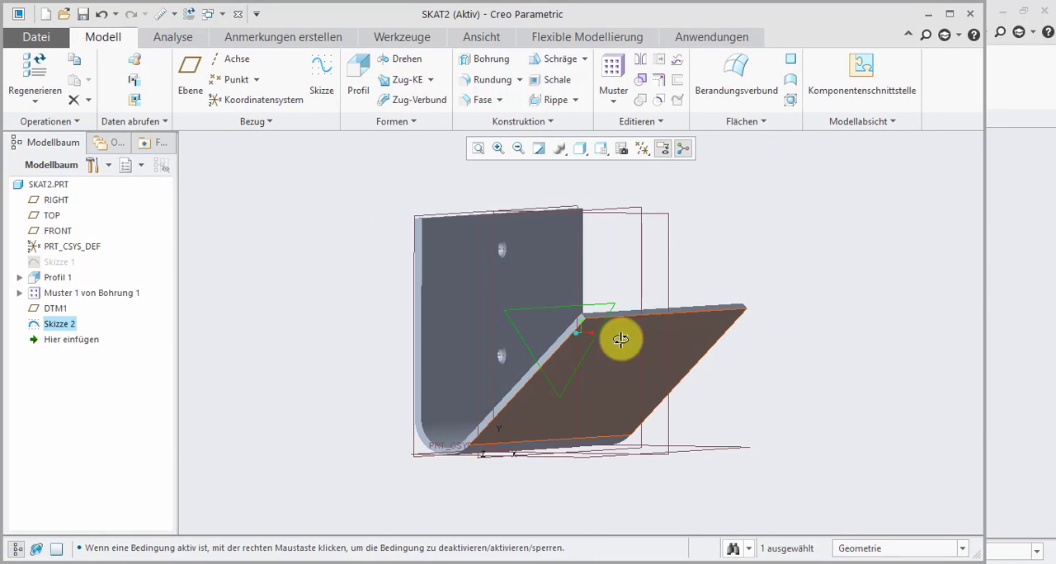
left_click(360, 87)
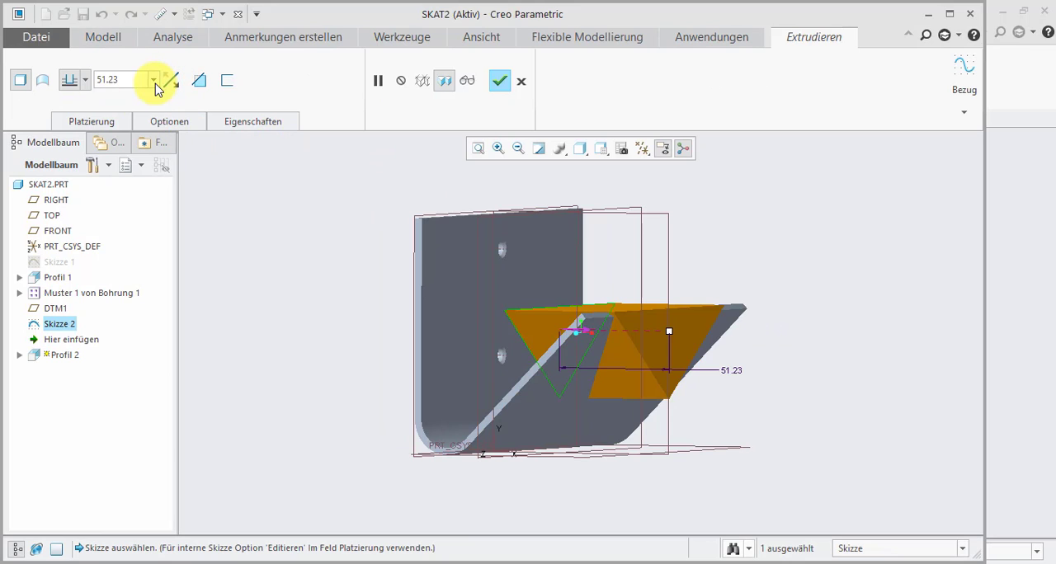
left_click(83, 79)
left_click(70, 169)
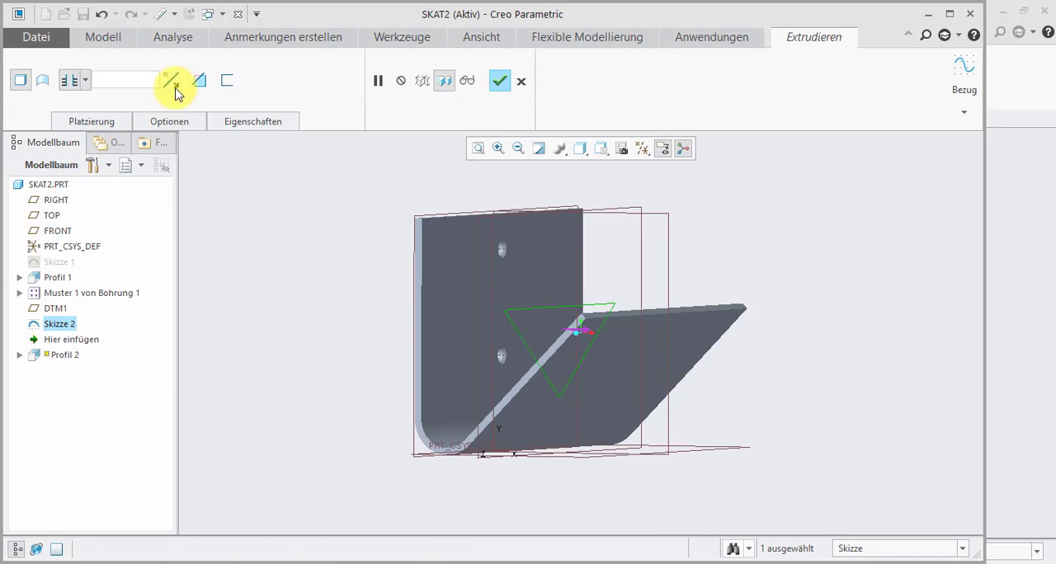
left_click(197, 82)
scroll(547, 353, "up", 1)
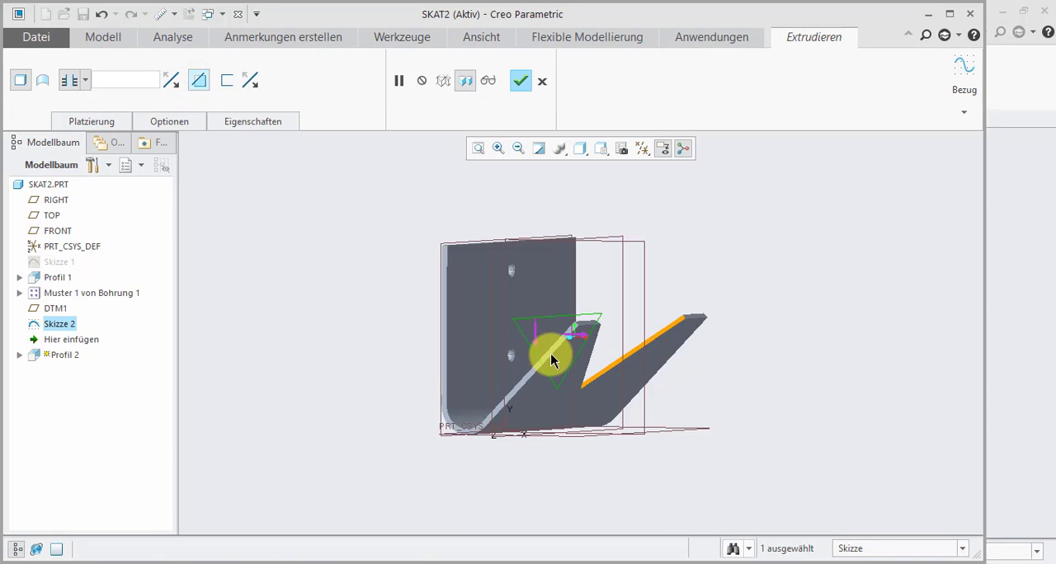
scroll(552, 357, "down", 1)
left_click(520, 80)
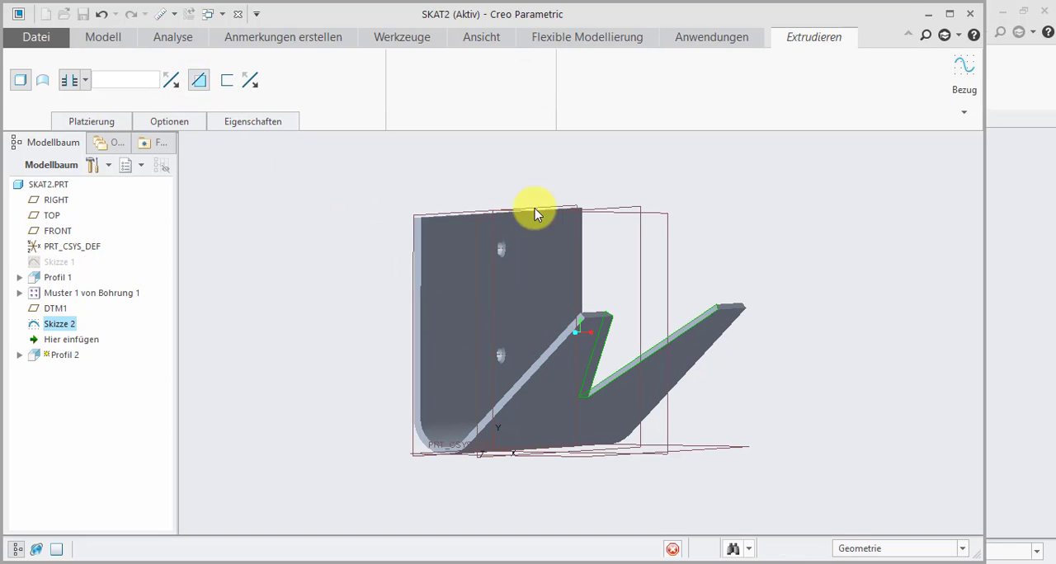
middle_click_drag(589, 363, 580, 372)
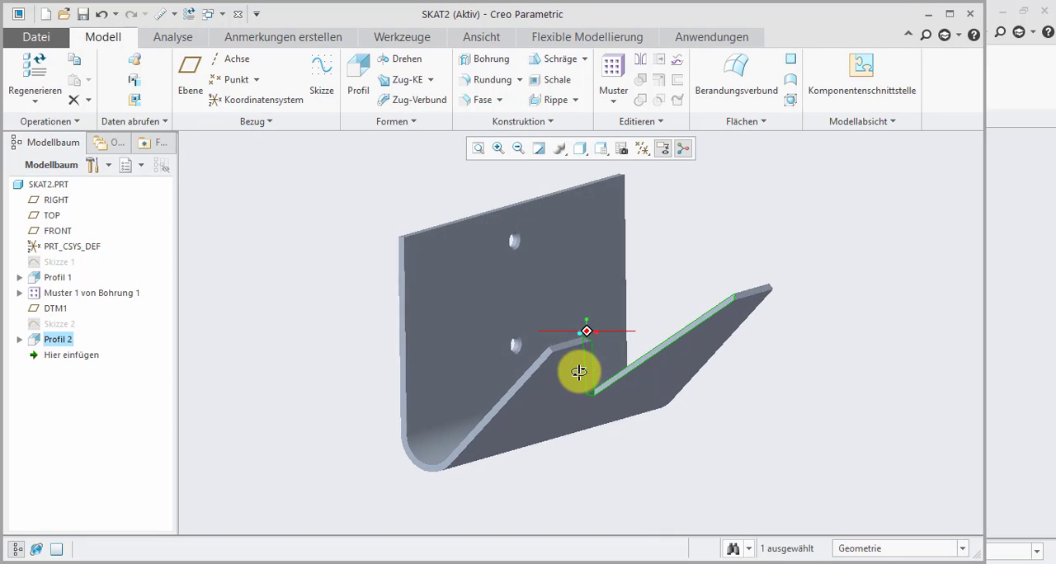
left_click(259, 309)
- Start a D1 x D2 edge chamfer on the two upper corner edges of the vertical wall
scroll(406, 304, "up", 1)
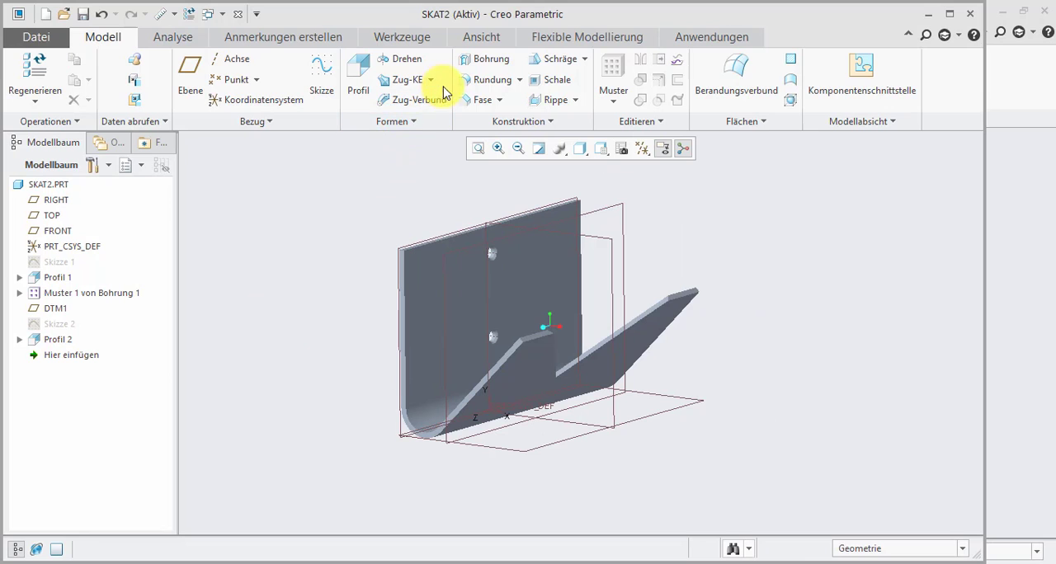
left_click(477, 100)
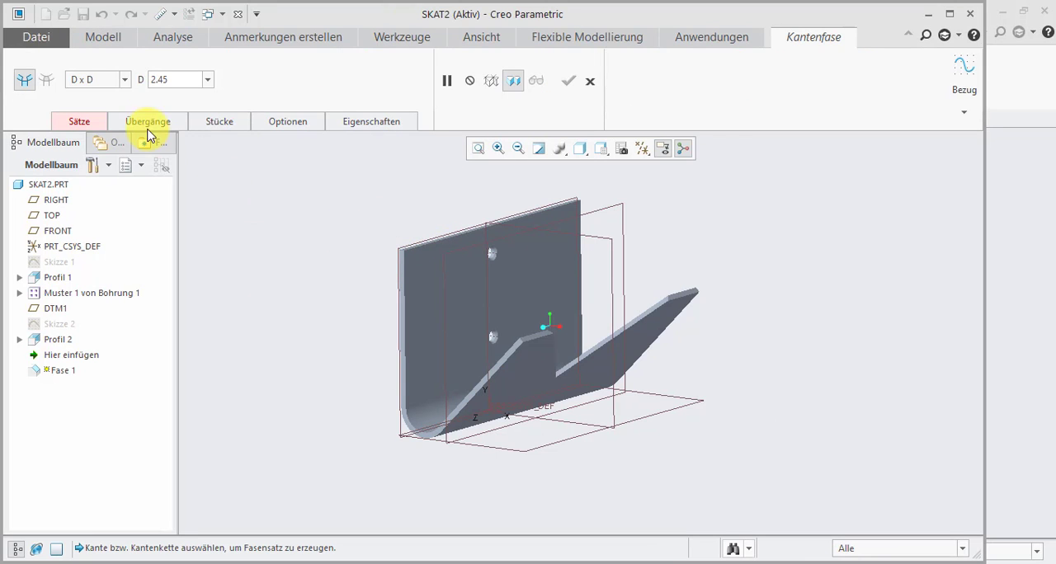
left_click(128, 82)
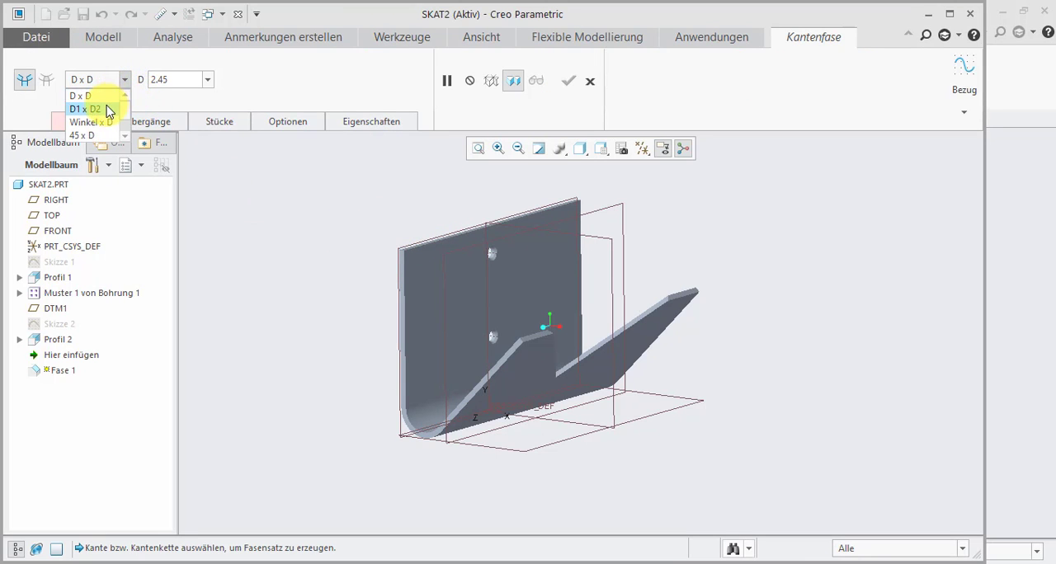
left_click(103, 105)
scroll(388, 239, "down", 3)
scroll(438, 274, "down", 2)
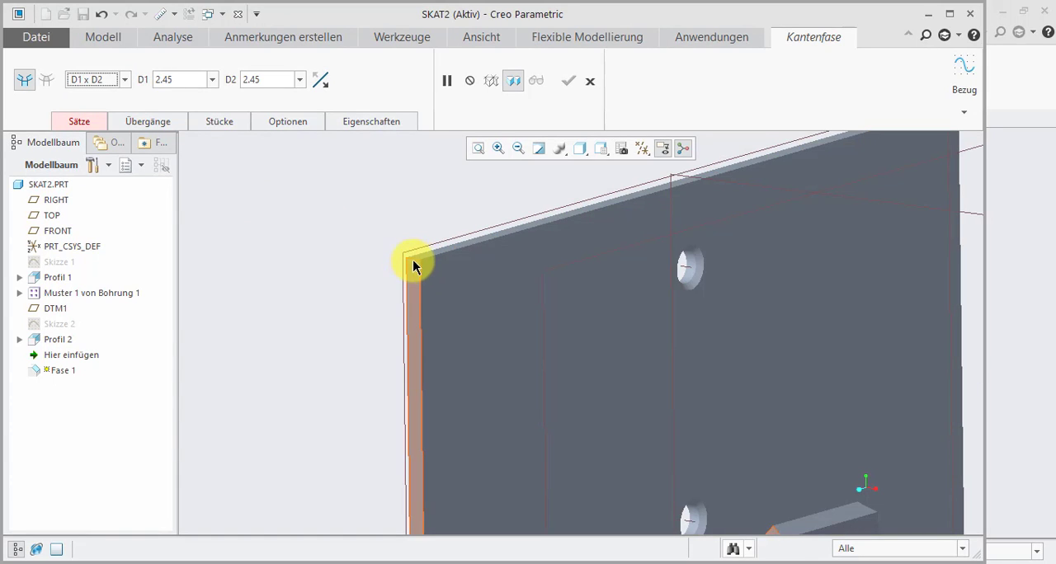
scroll(417, 271, "up", 3)
scroll(683, 202, "down", 5)
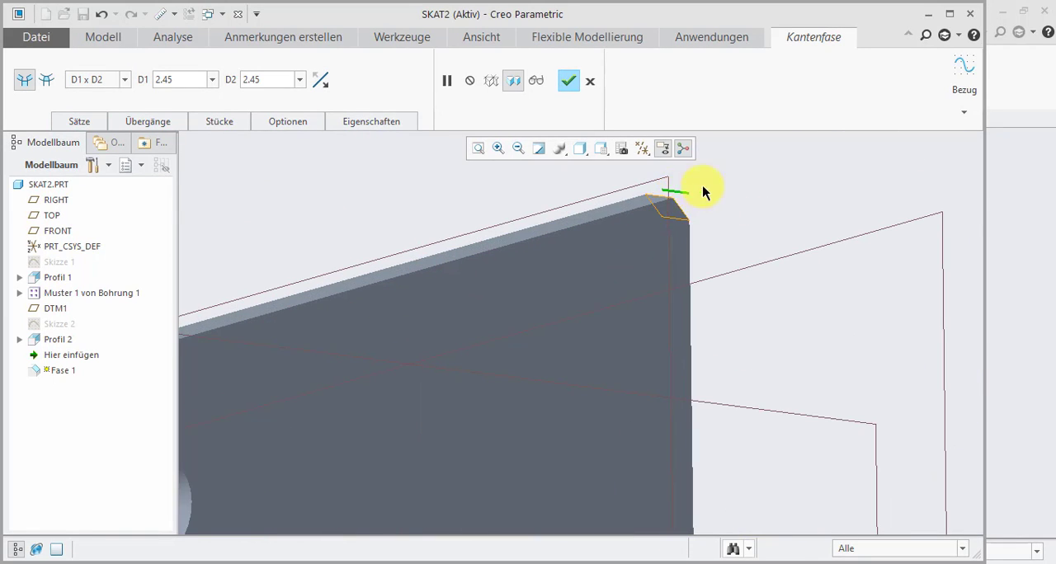
scroll(703, 191, "up", 4)
scroll(507, 243, "down", 5)
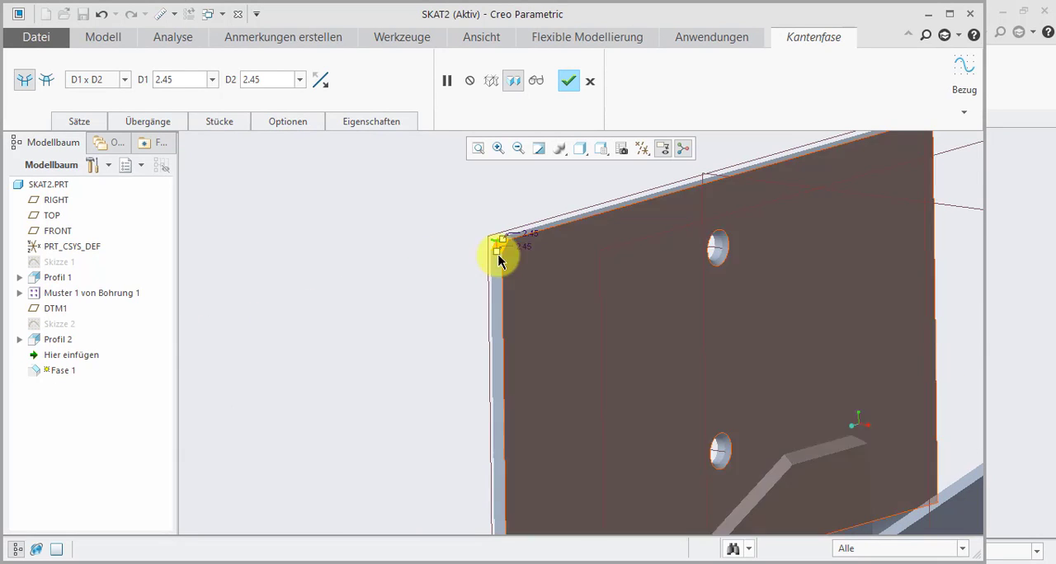
- Set the wall corner chamfer's distances to D1 30 and D2 40, and finish the chamfer
left_click(80, 121)
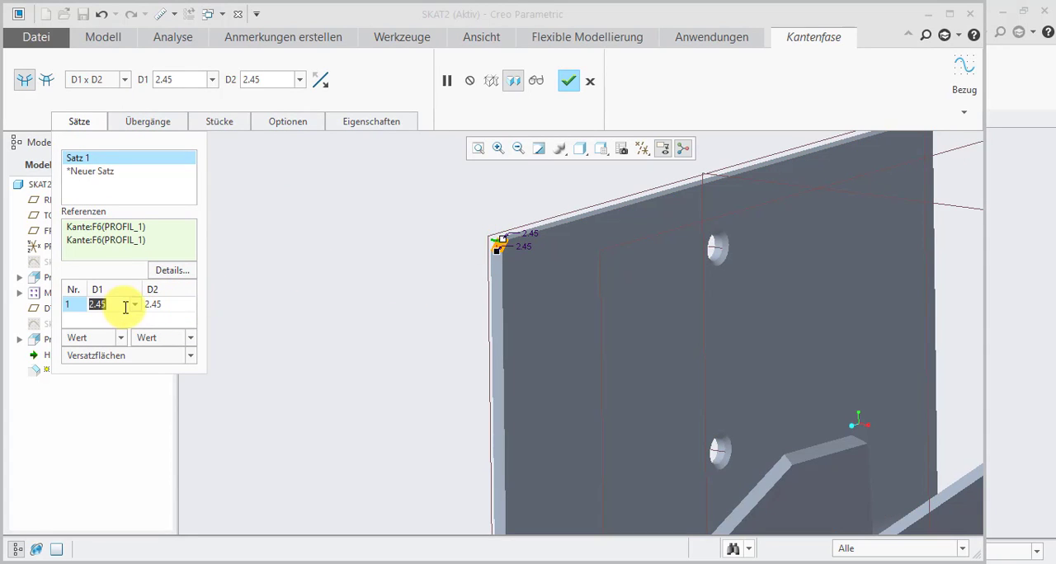
type("40")
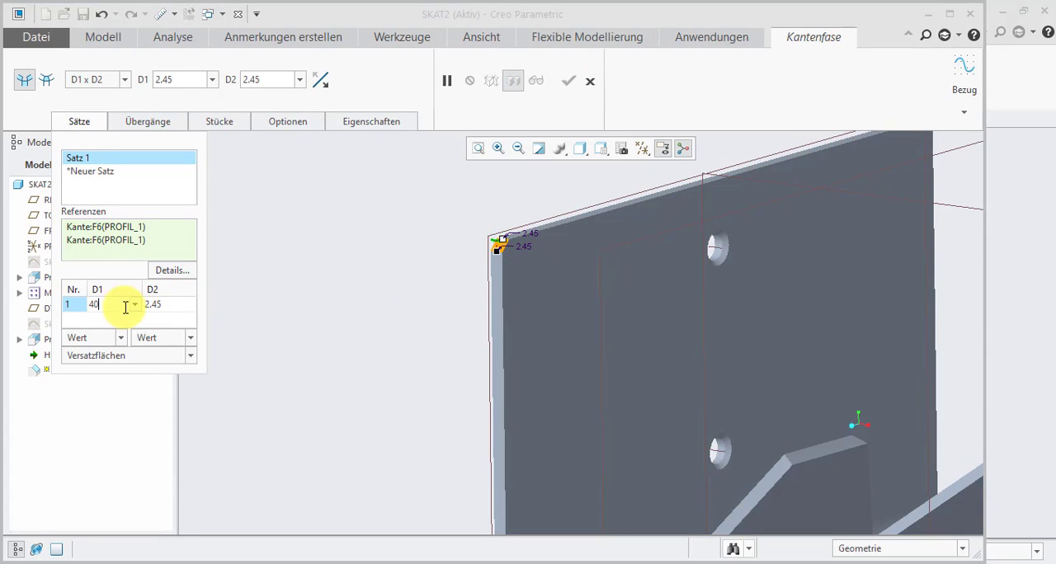
key("Return")
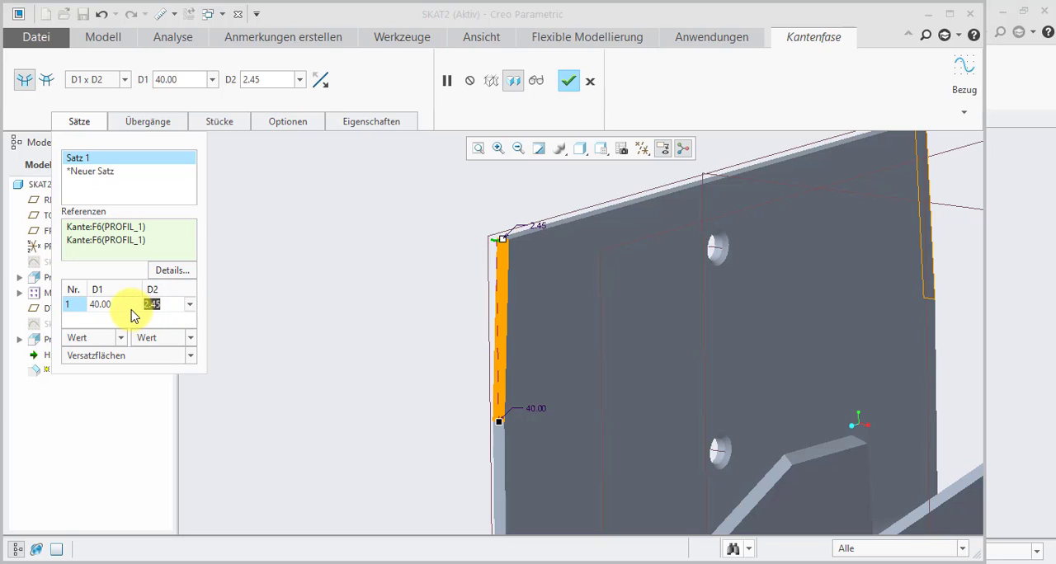
left_click(127, 306)
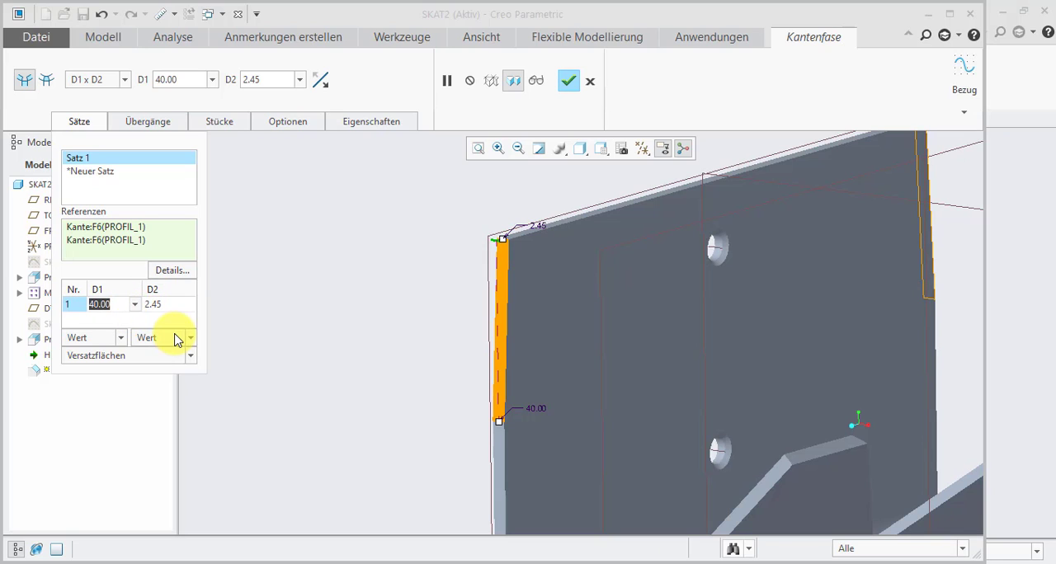
type("30")
left_click(163, 302)
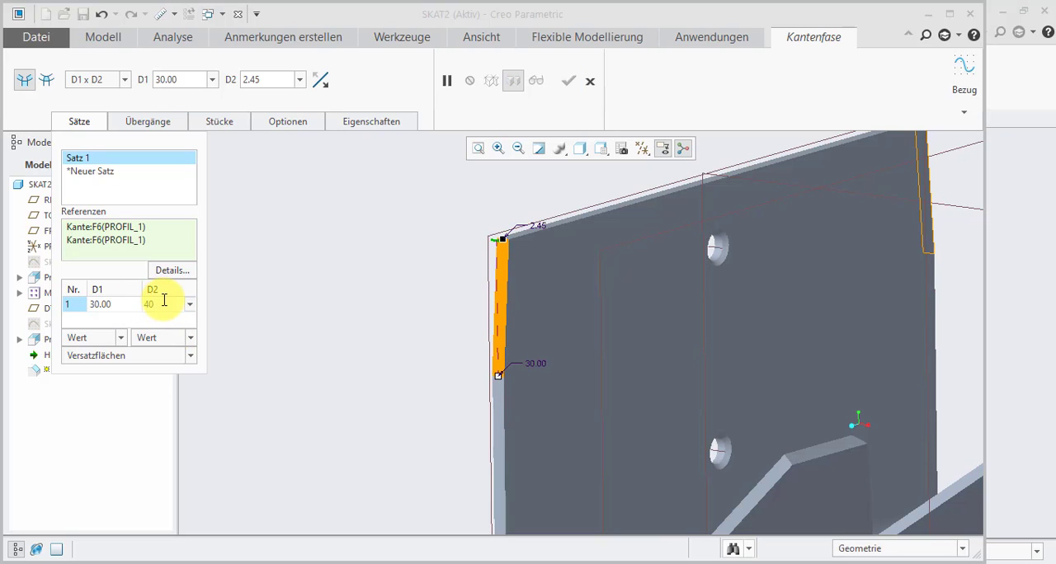
type("40")
left_click(124, 303)
scroll(425, 318, "down", 3)
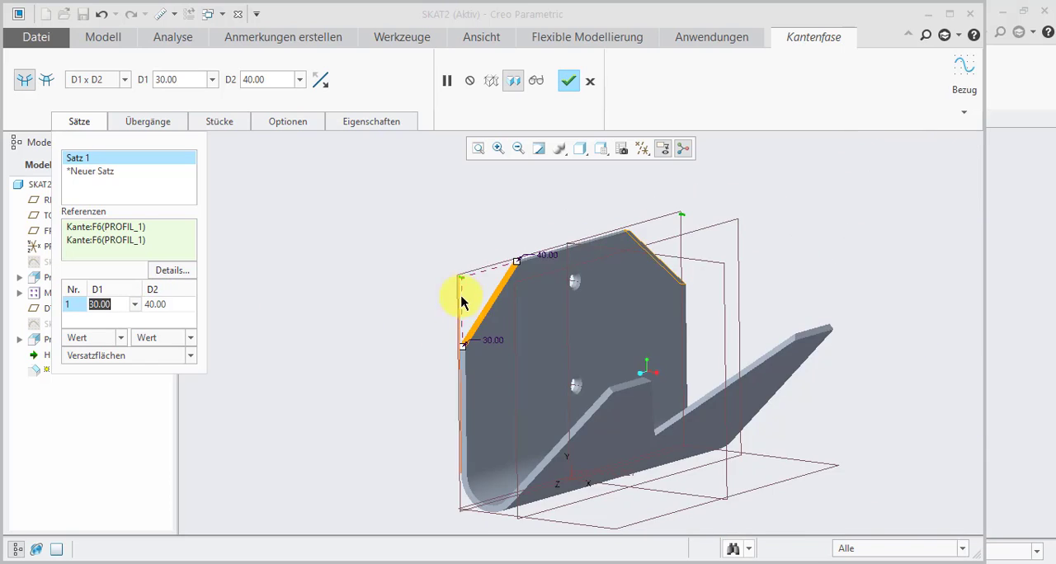
mouse_move(462, 303)
middle_mouse_down()
mouse_move(490, 328)
mouse_move(498, 313)
mouse_move(498, 333)
mouse_move(455, 327)
middle_mouse_up()
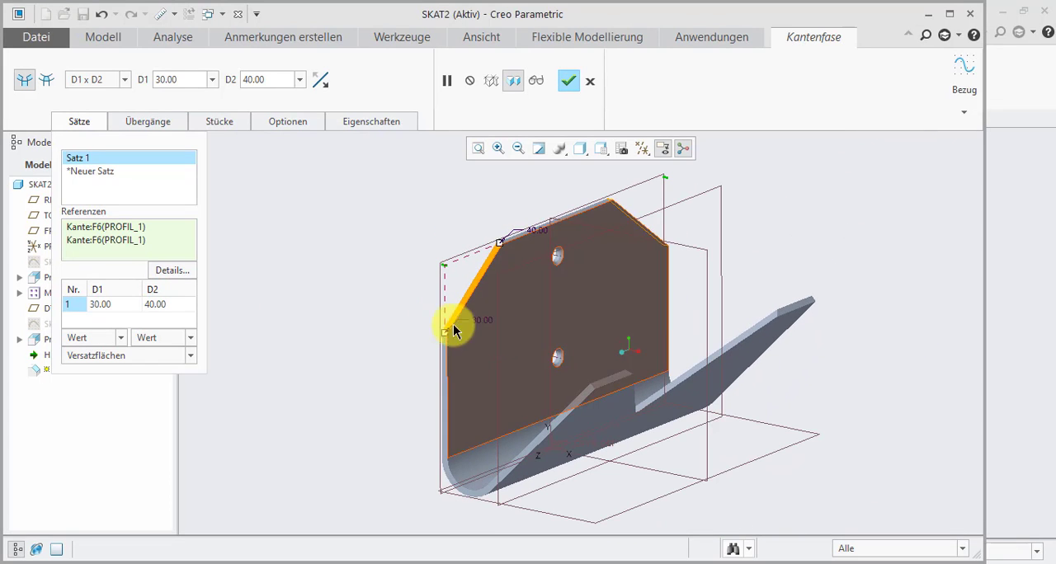
left_click(568, 82)
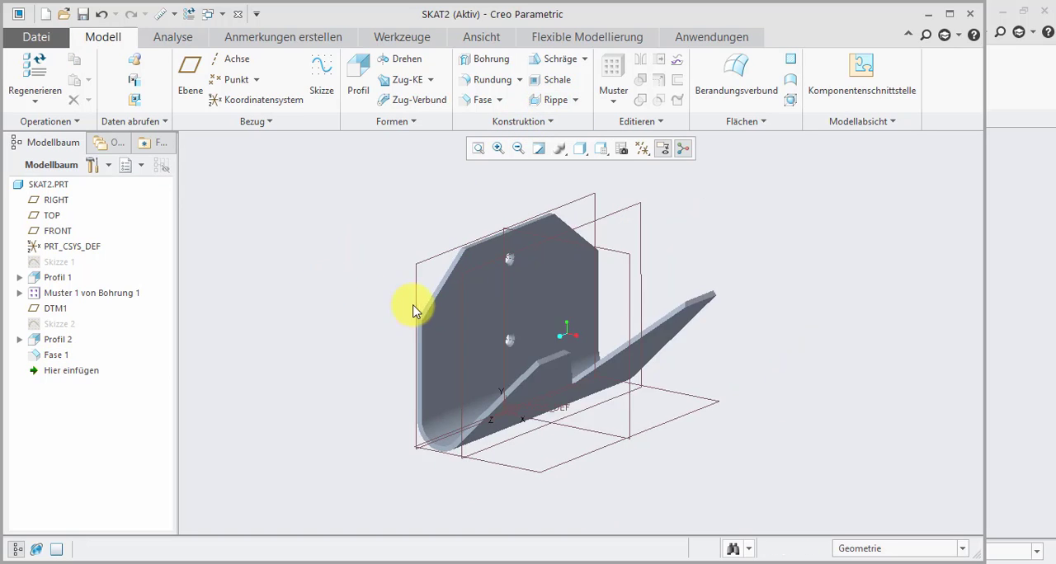
- Start a round with radius 1 on the inner face's slanted edge at one chamfered corner of the vertical wall
scroll(412, 306, "up", 3)
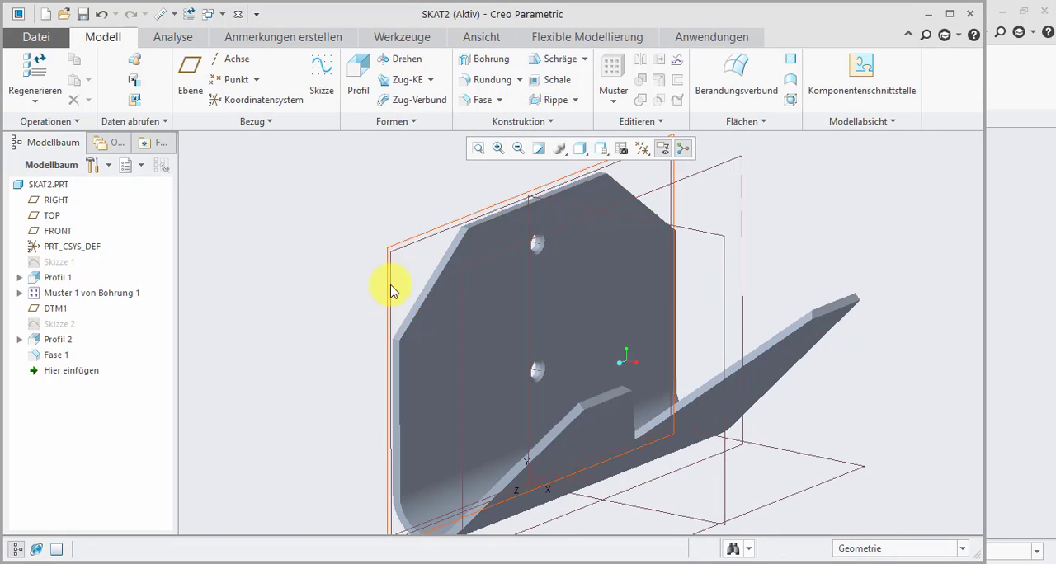
left_click(485, 82)
left_click(413, 330)
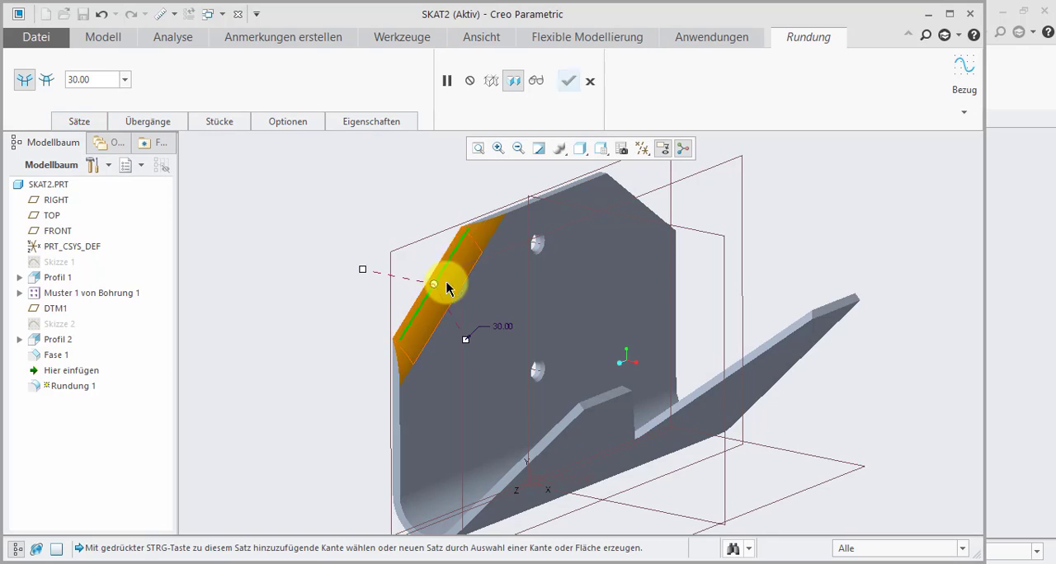
scroll(488, 227, "up", 2)
left_click(104, 80)
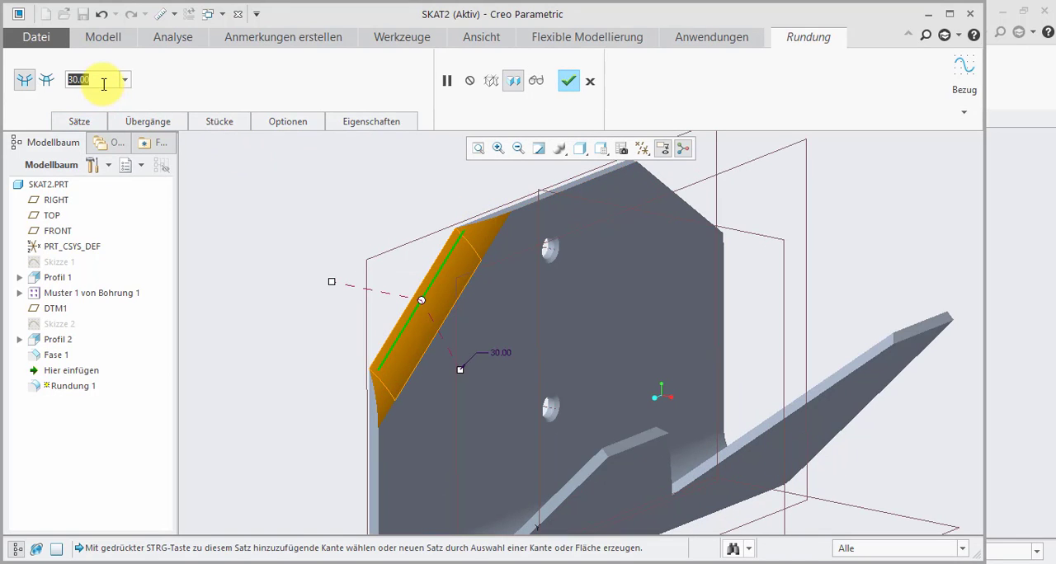
type("1")
key("Return")
- Add the wall's inner top edge, the other chamfer's slanted edge and the short corner edges between them to the same round
scroll(446, 216, "up", 2)
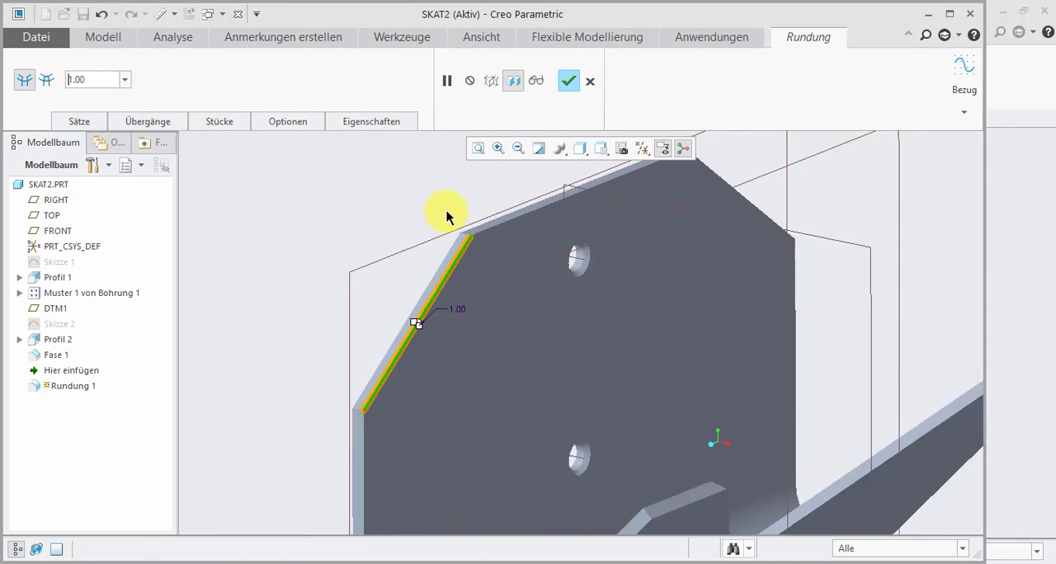
scroll(472, 229, "up", 3)
middle_click_drag(487, 245, 438, 262)
scroll(561, 225, "down", 3)
scroll(413, 265, "up", 3)
scroll(404, 263, "up", 2)
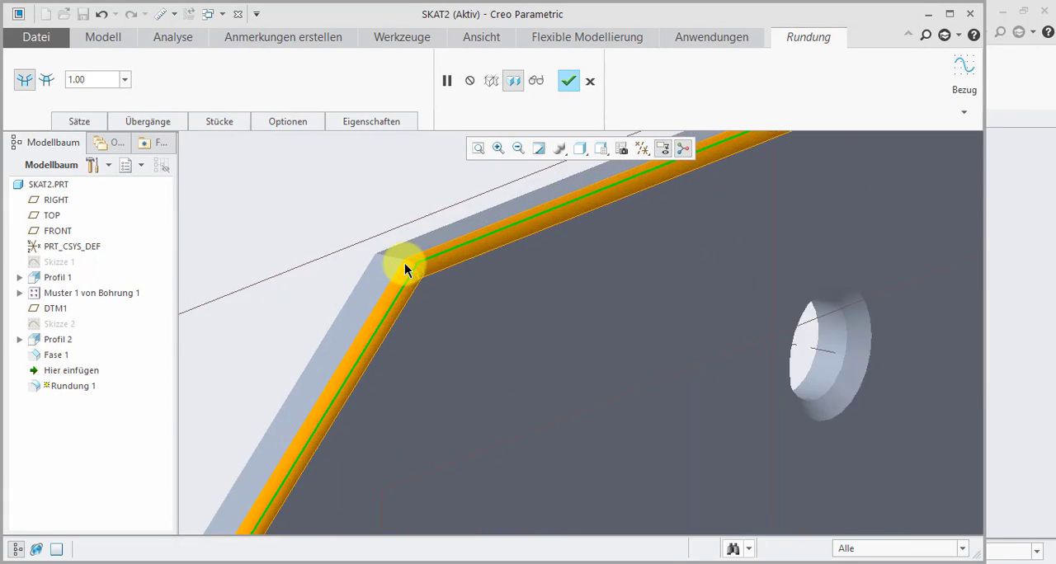
scroll(401, 252, "down", 5)
scroll(466, 244, "down", 3)
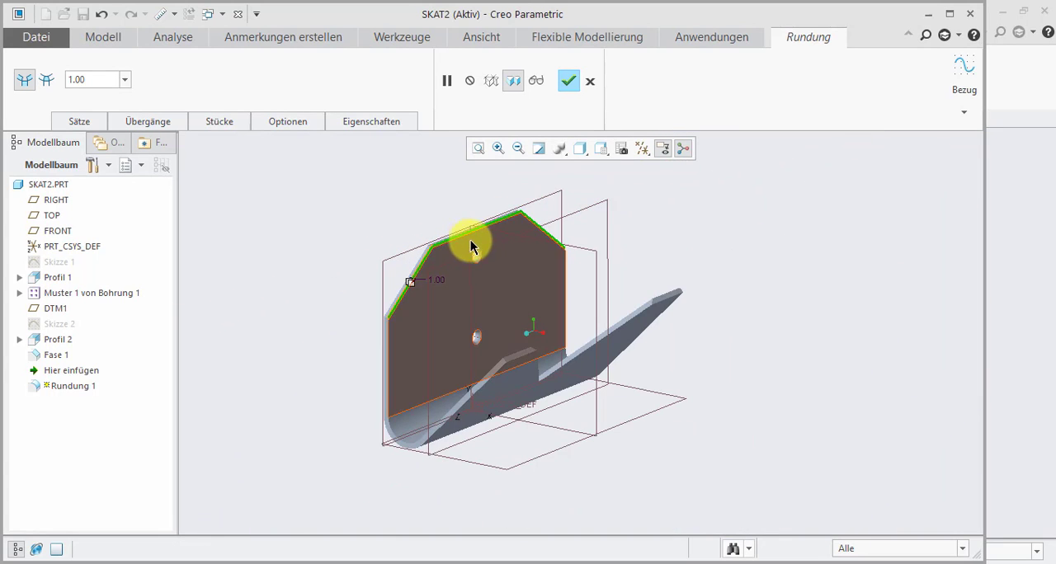
scroll(404, 301, "up", 4)
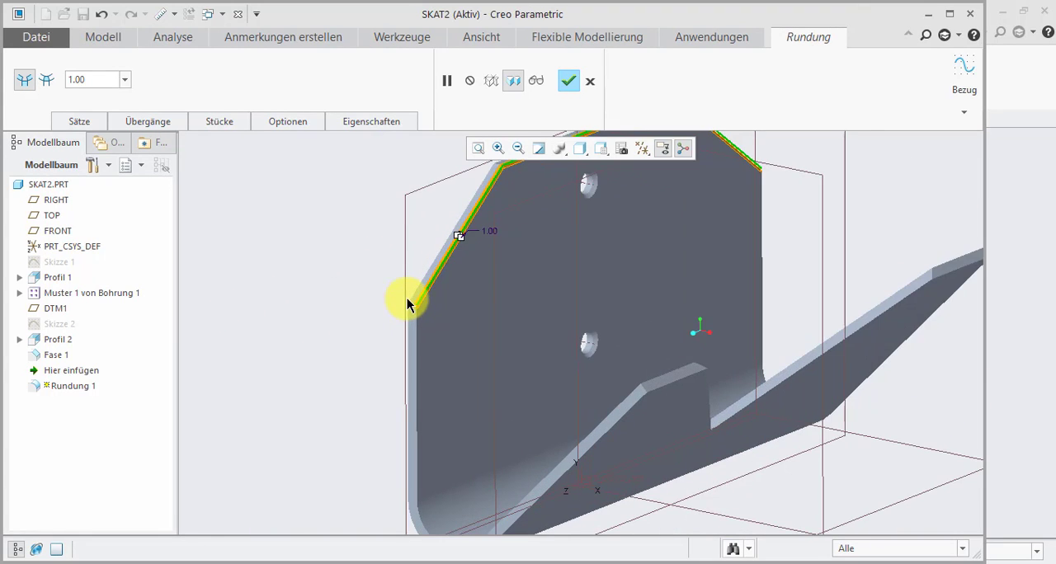
scroll(446, 281, "down", 3)
scroll(479, 248, "up", 4)
scroll(483, 252, "up", 4)
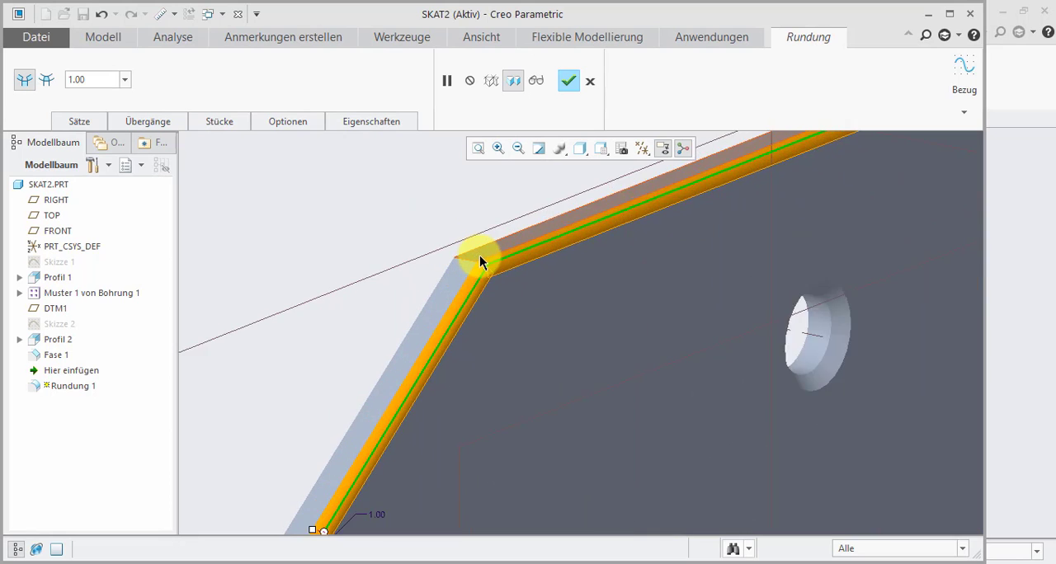
scroll(719, 176, "down", 3)
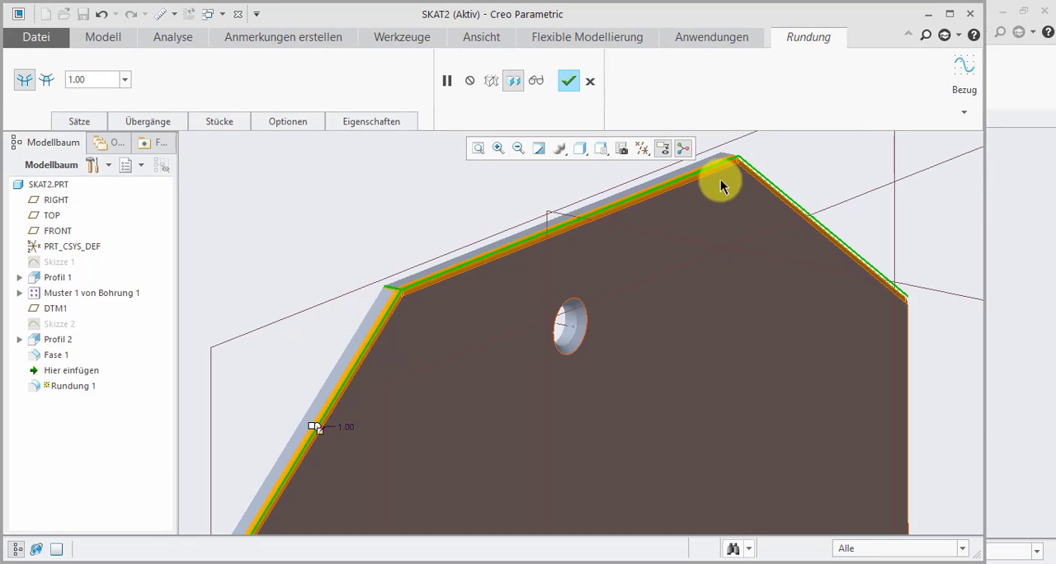
scroll(735, 146, "up", 4)
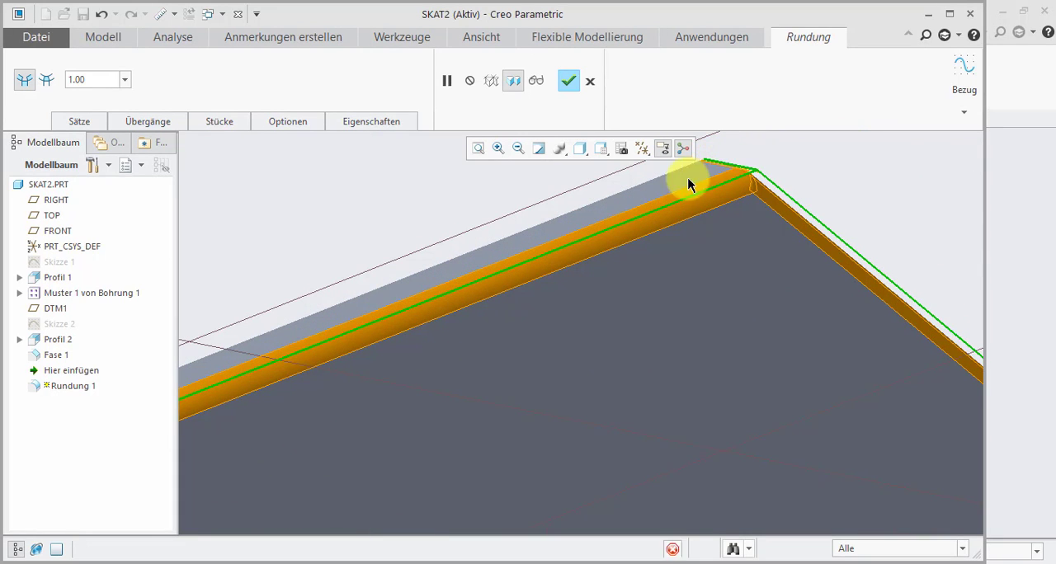
- Add the sloped leg's outer upper edges and both slanted edges of the triangular cut to the radius 1 round, and finish it
scroll(627, 215, "down", 8)
scroll(602, 281, "up", 6)
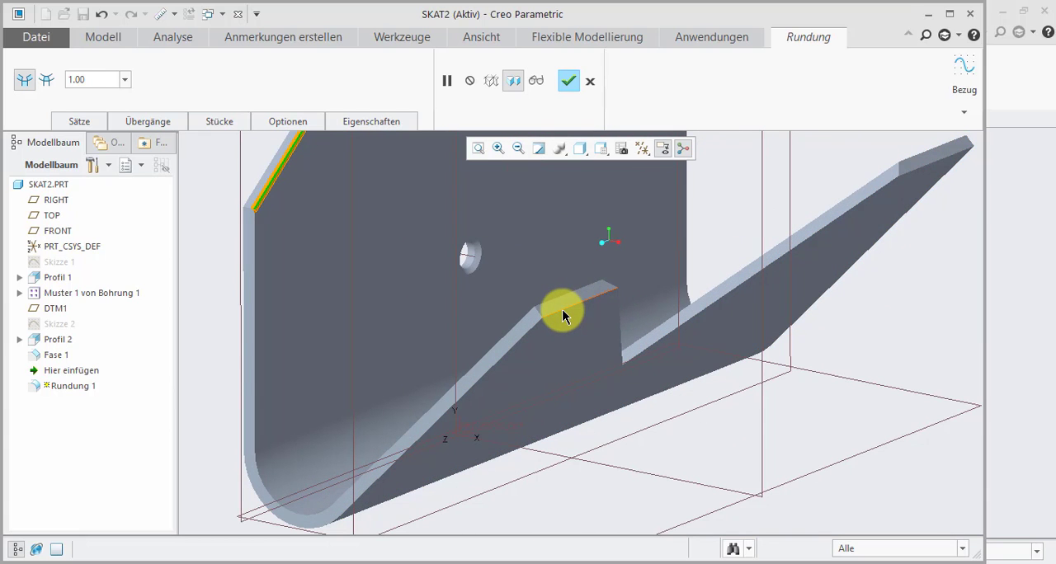
left_click(563, 316, "ctrl")
left_click(620, 330, "ctrl")
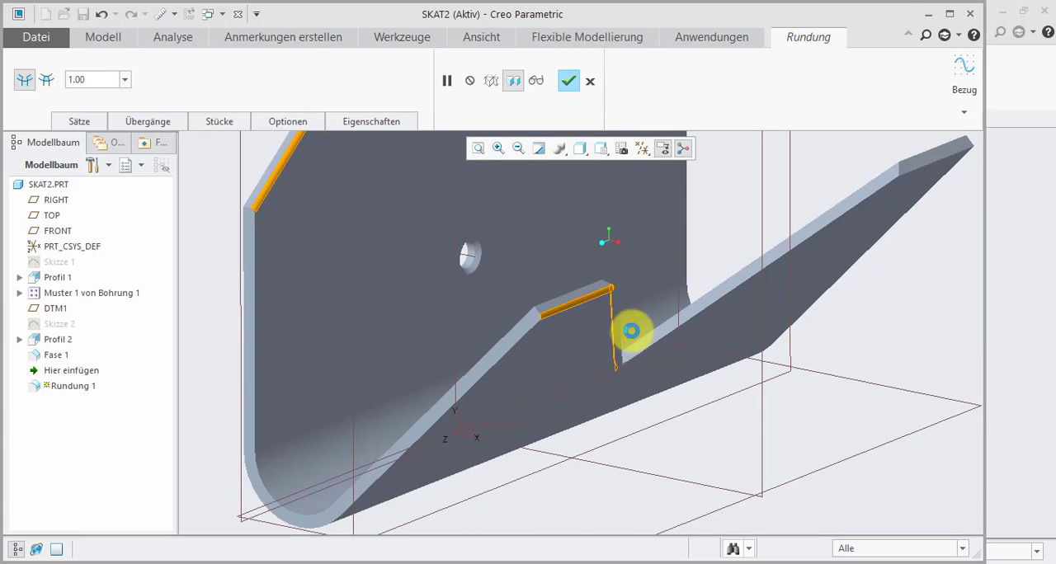
left_click(660, 345, "ctrl")
scroll(629, 368, "down", 4)
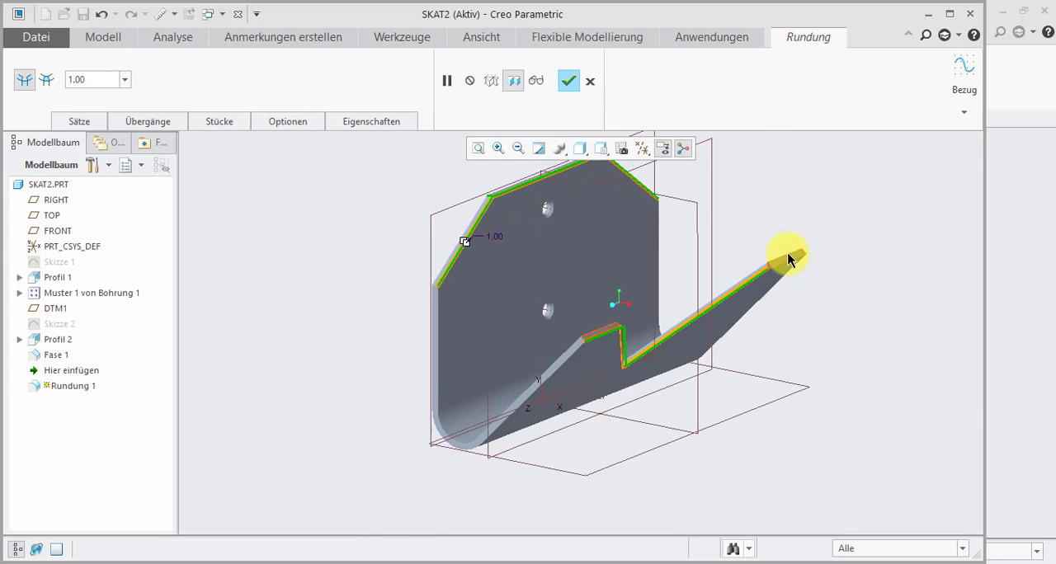
scroll(772, 287, "up", 8)
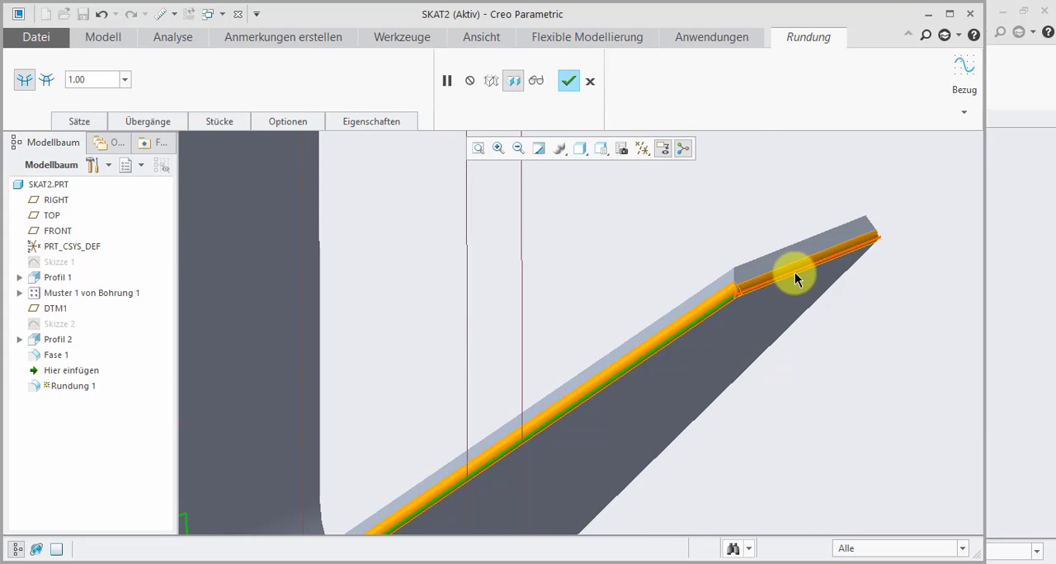
scroll(788, 282, "down", 5)
left_click(568, 80)
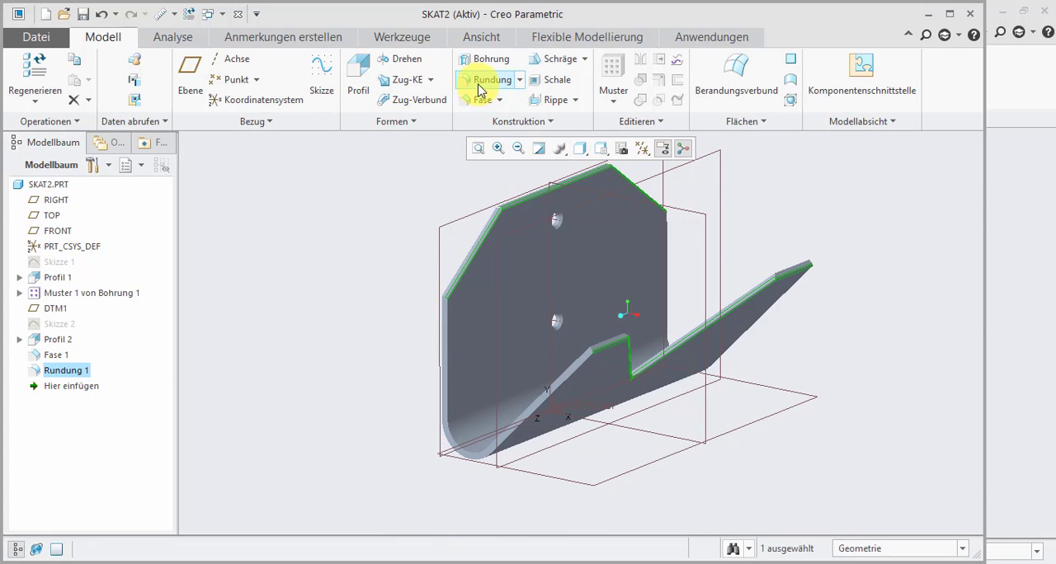
- Round the corner edge at the lowest point of the triangular cut with radius 10
left_click(481, 80)
middle_click_drag(608, 323, 644, 393)
scroll(643, 394, "up", 5)
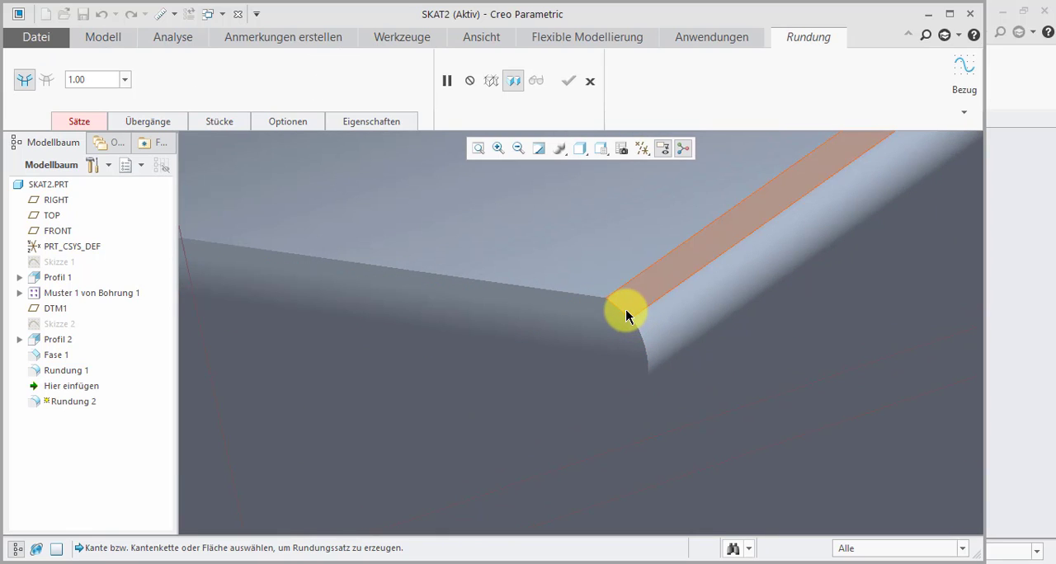
left_click(623, 313)
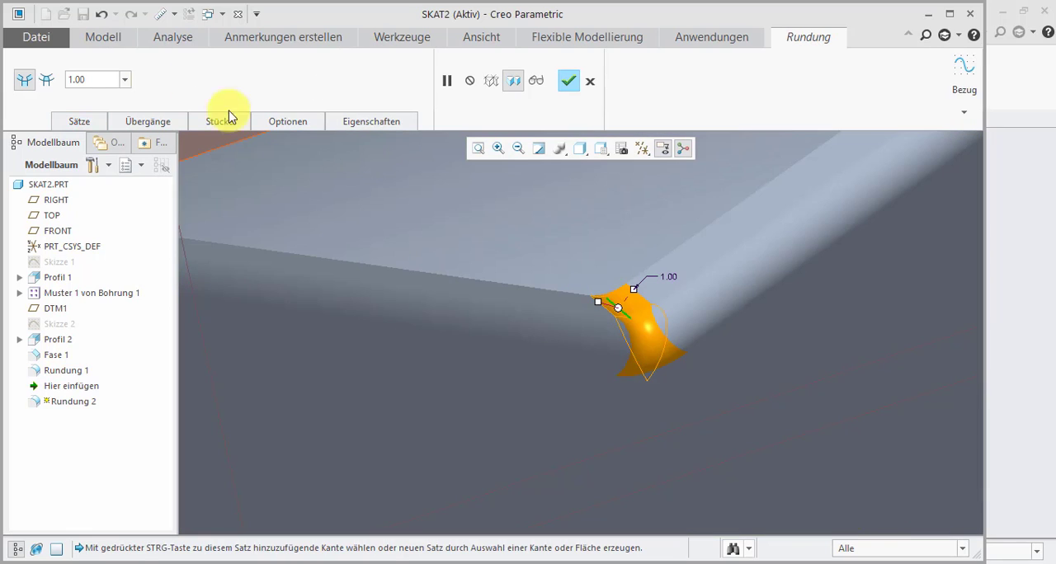
left_click(98, 78)
type("10")
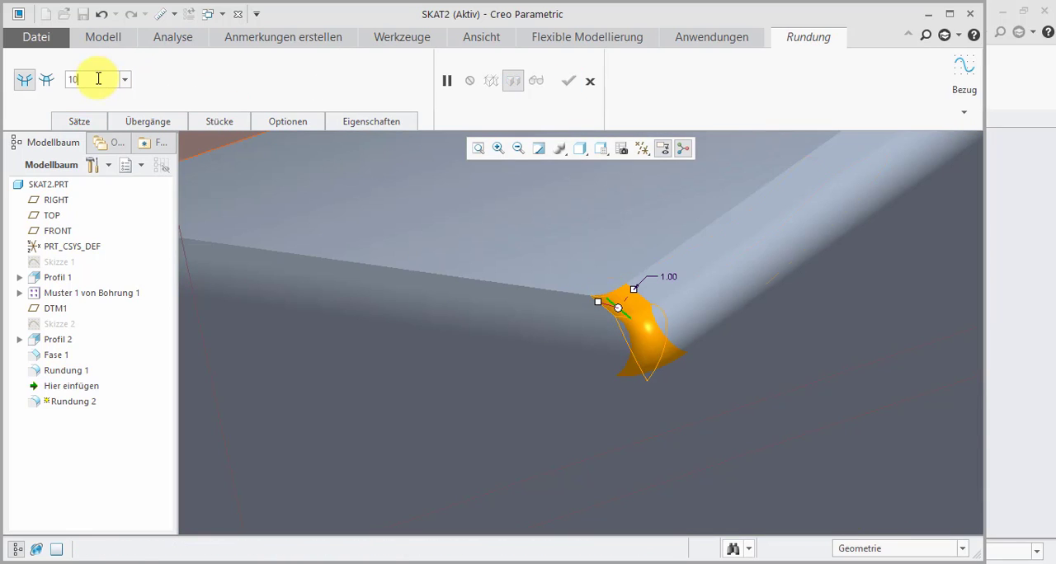
key("Return")
scroll(475, 297, "down", 3)
scroll(474, 299, "down", 6)
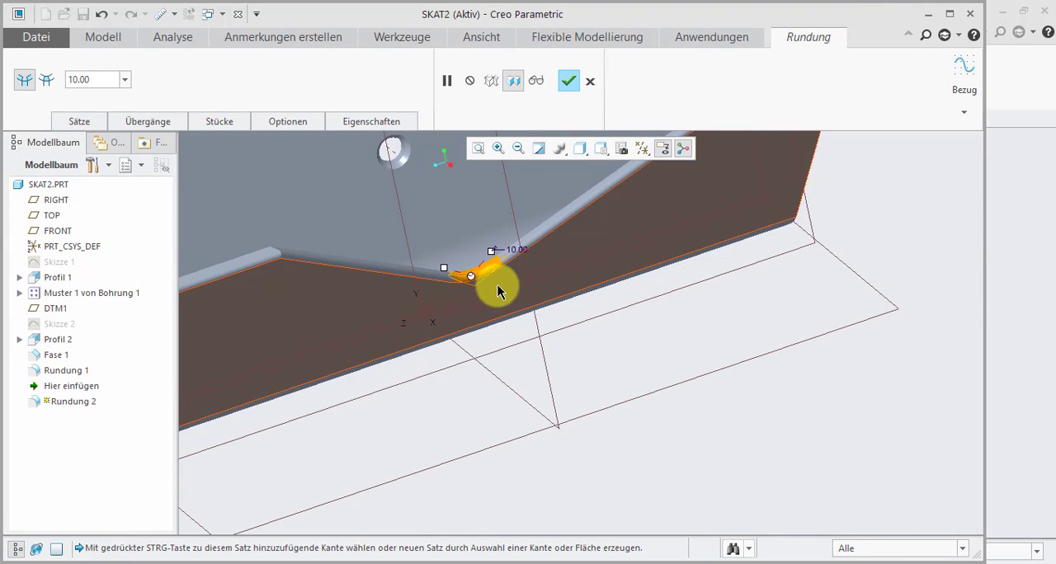
left_click(568, 80)
scroll(462, 325, "down", 3)
mouse_move(442, 305)
middle_mouse_down()
mouse_move(427, 299)
mouse_move(370, 321)
mouse_move(375, 336)
middle_mouse_up()
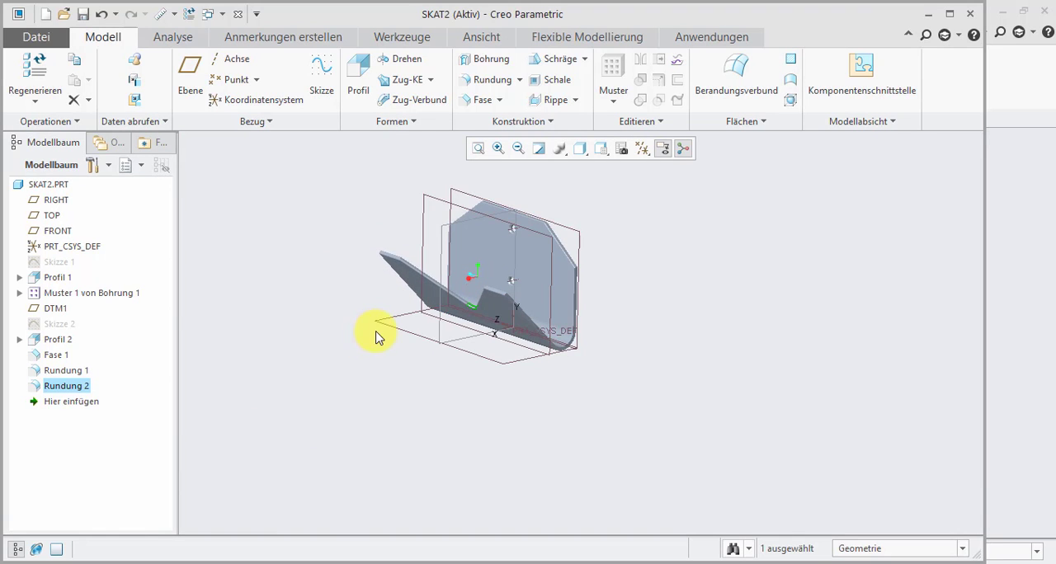
scroll(385, 262, "down", 2)
scroll(462, 304, "up", 1)
scroll(467, 252, "down", 1)
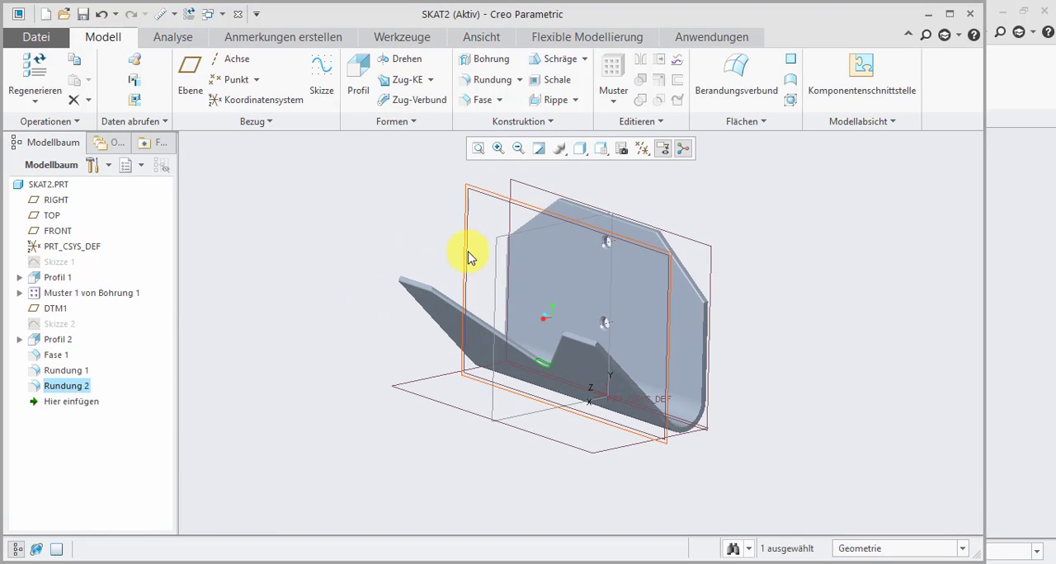